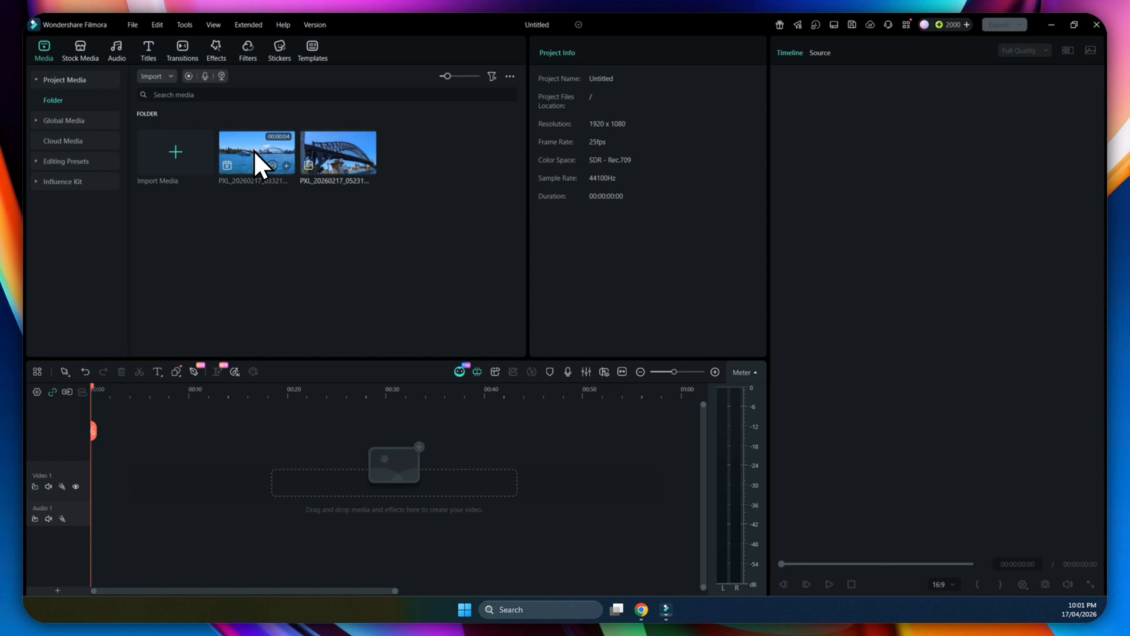
Step: Place the harbour video clip and the bridge photo one after another on Video 1, matching the project to 1920x1080 29.97fps
left_click(244, 154)
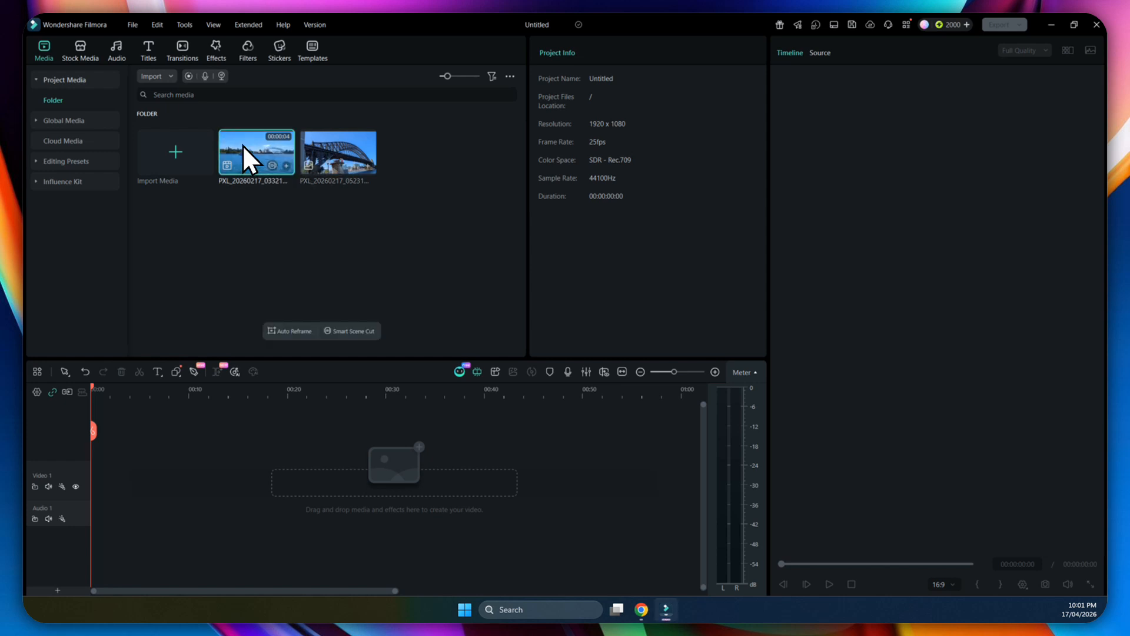
left_click_drag(243, 145, 75, 505)
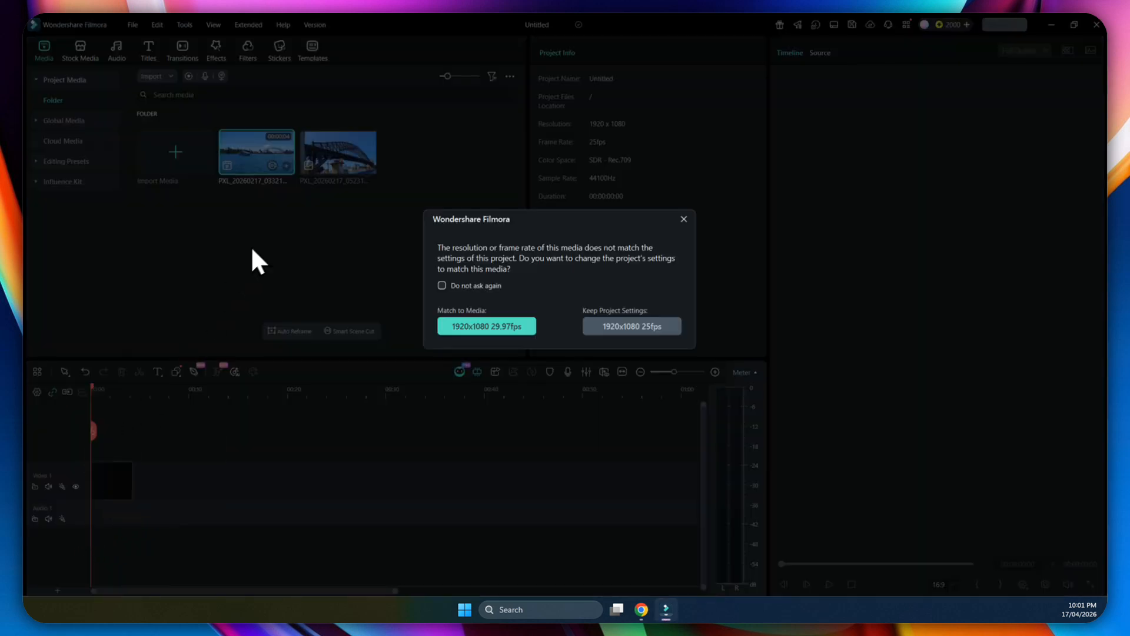
left_click(474, 323)
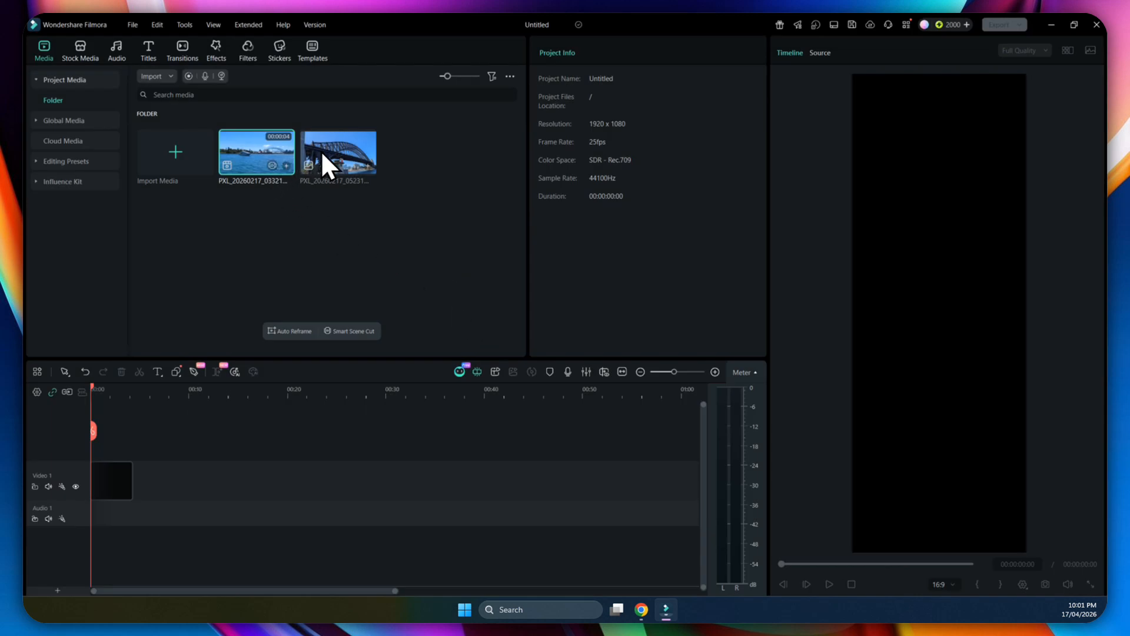
left_click_drag(344, 152, 141, 488)
Step: Insert the Spring Pack Title 1 template at the start of Video 1, ahead of the two harbour clips
left_click(148, 50)
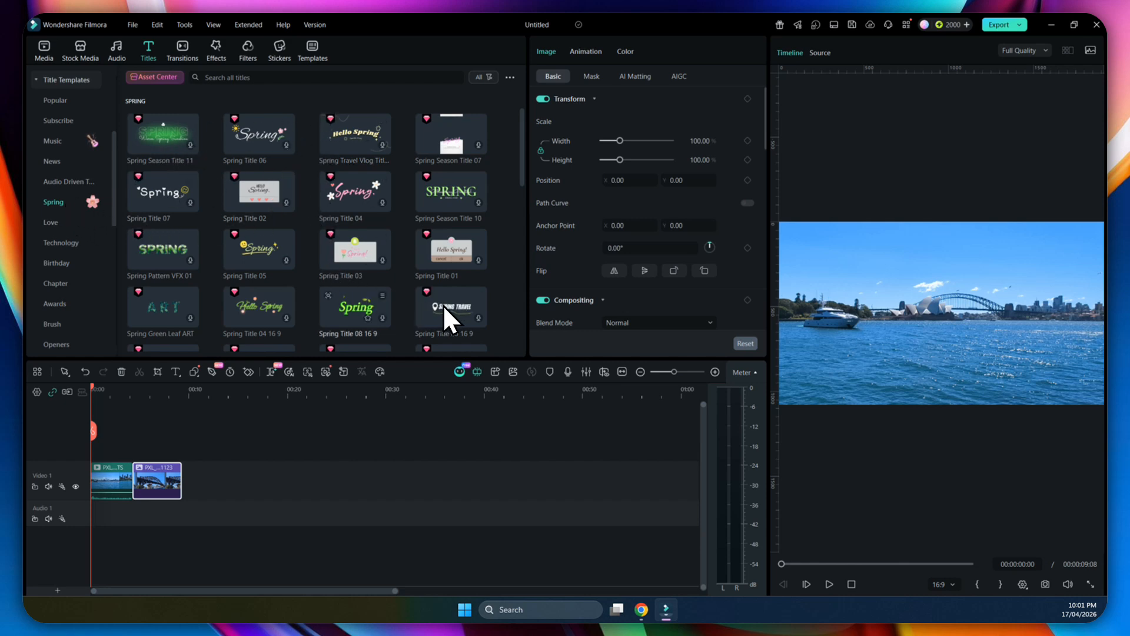
scroll(404, 292, "down", 3)
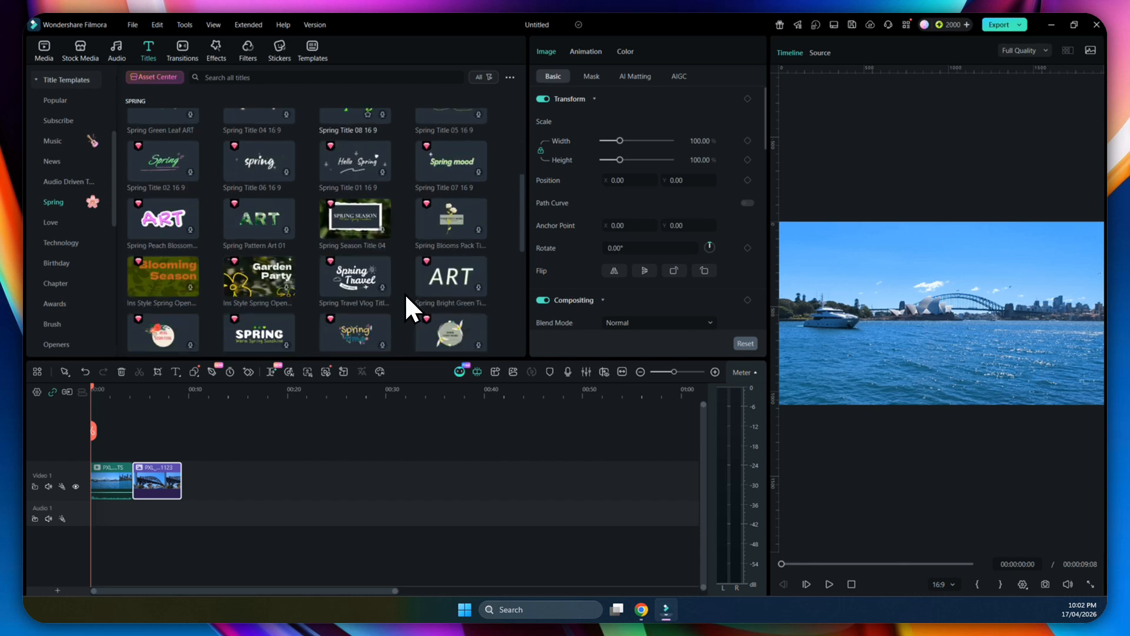
scroll(405, 292, "down", 3)
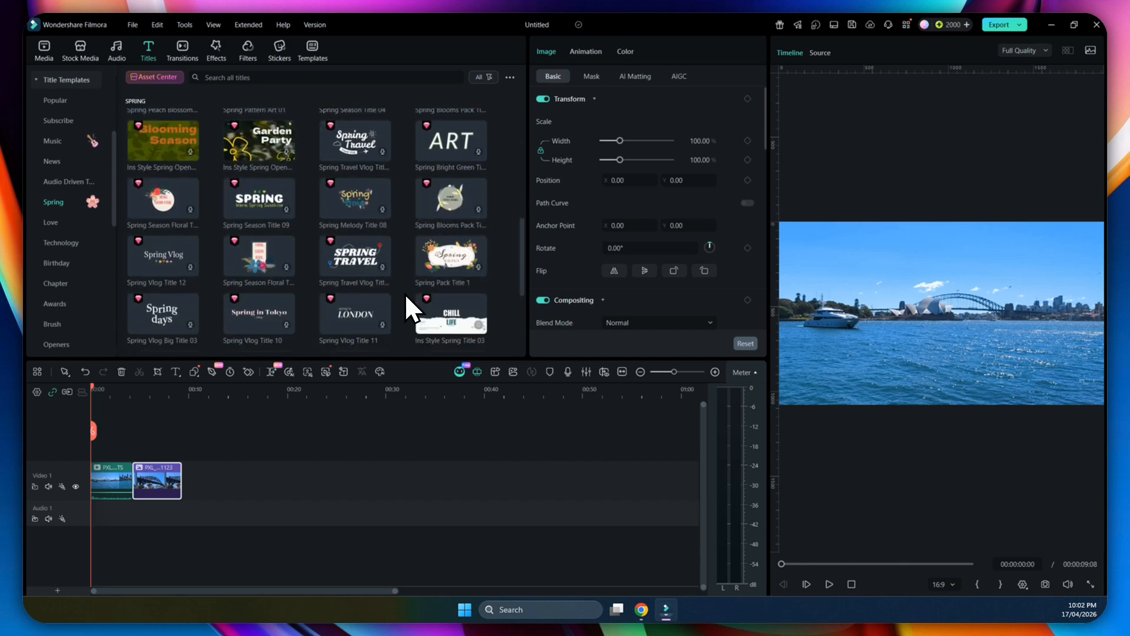
scroll(405, 292, "down", 1)
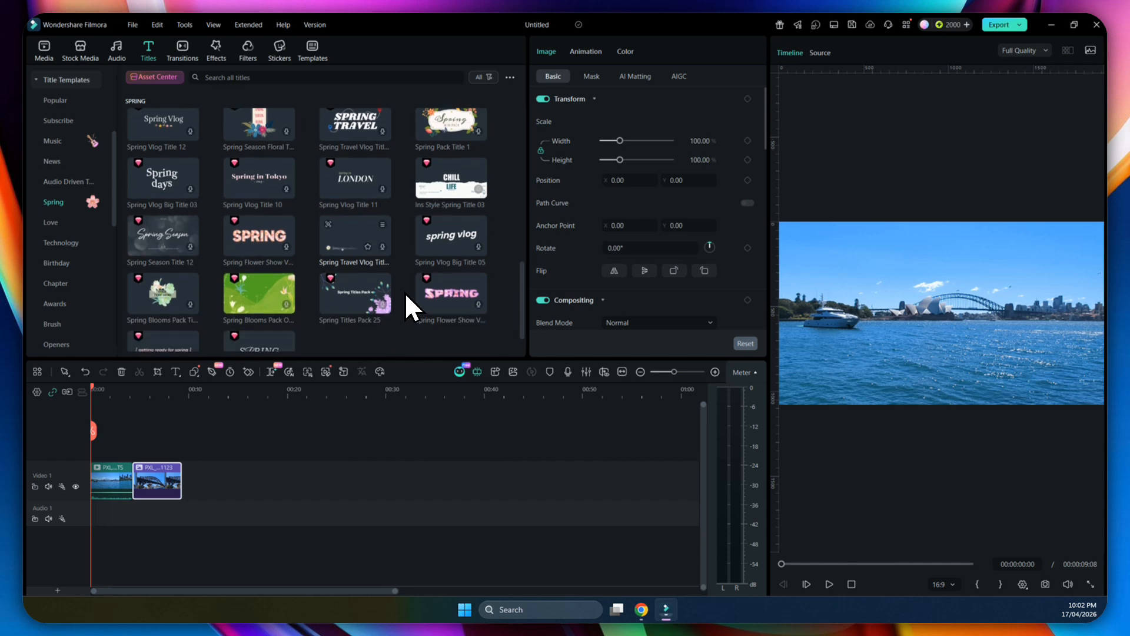
scroll(404, 292, "up", 1)
left_click_drag(442, 190, 65, 477)
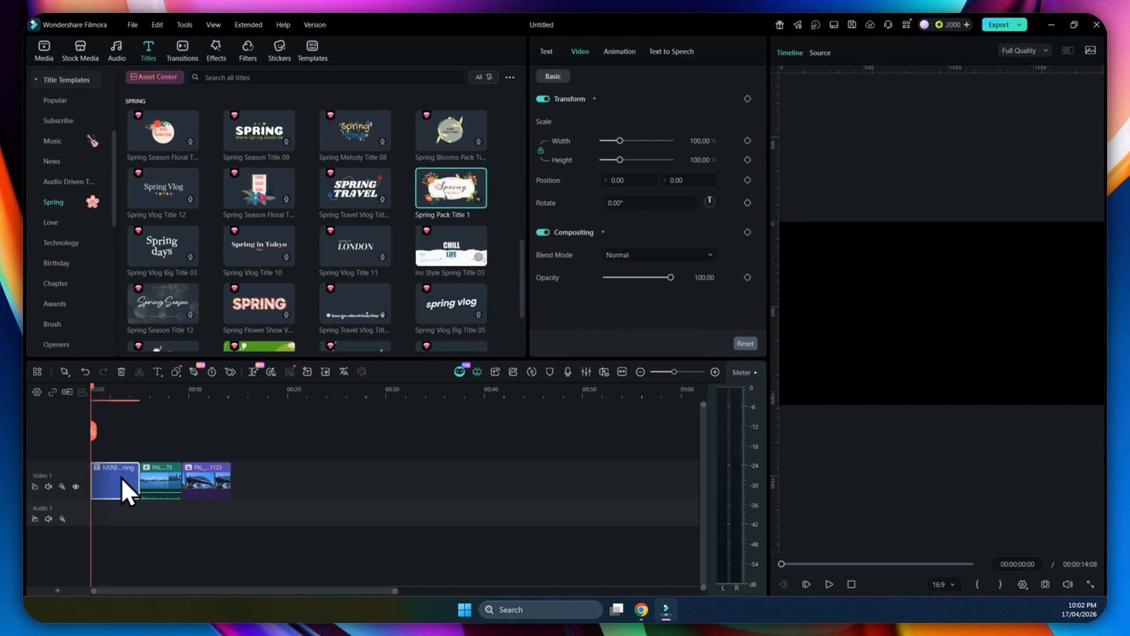
Step: Replace the MINIPACK subtitle in the opening title with "SYDNEY AUSTRLIA"
double_click(100, 477)
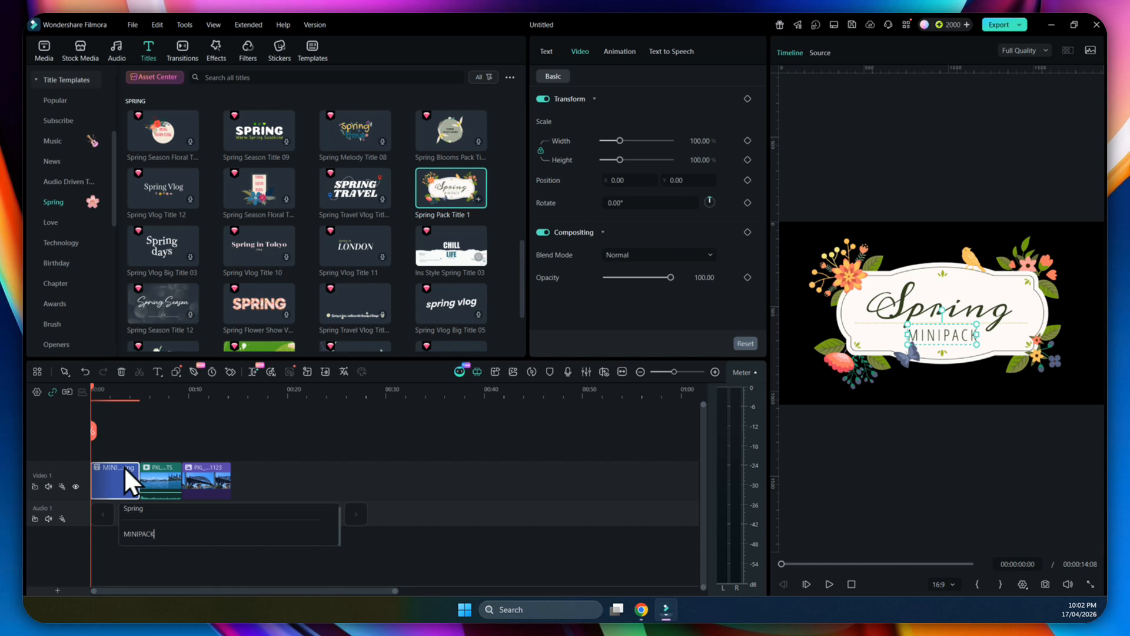
double_click(926, 331)
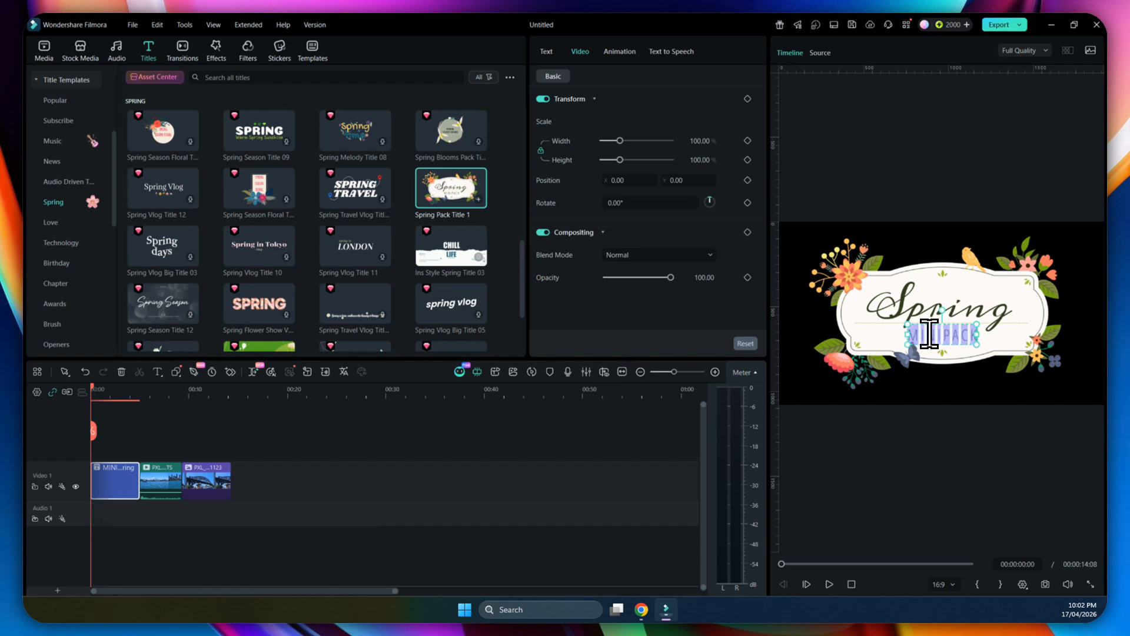
type("SYDNEY")
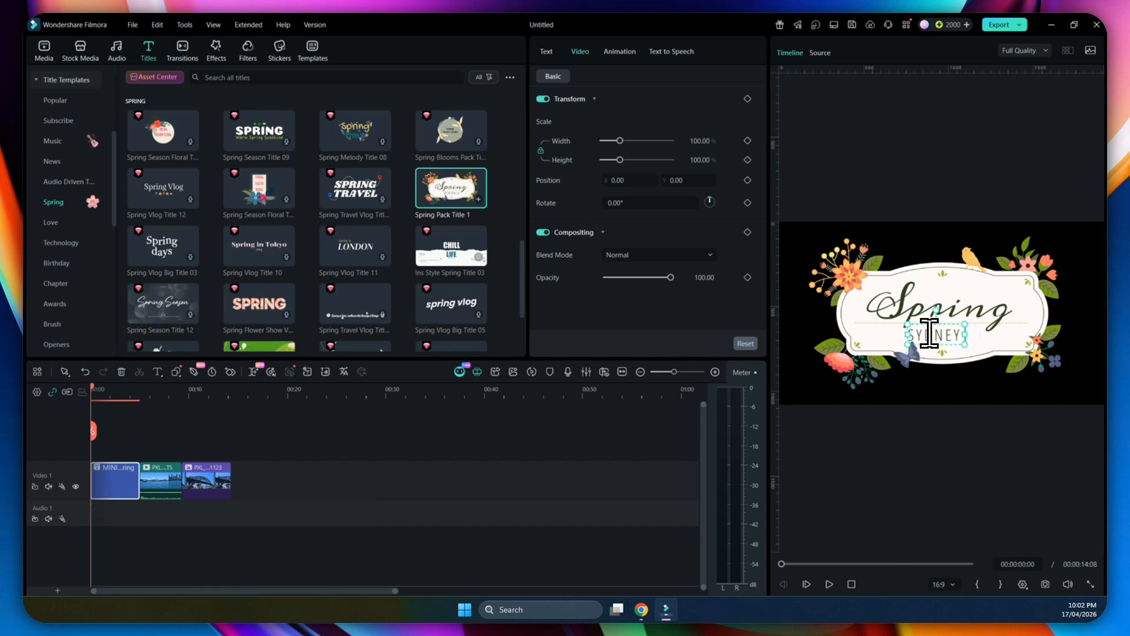
type(" AUSTRLIA")
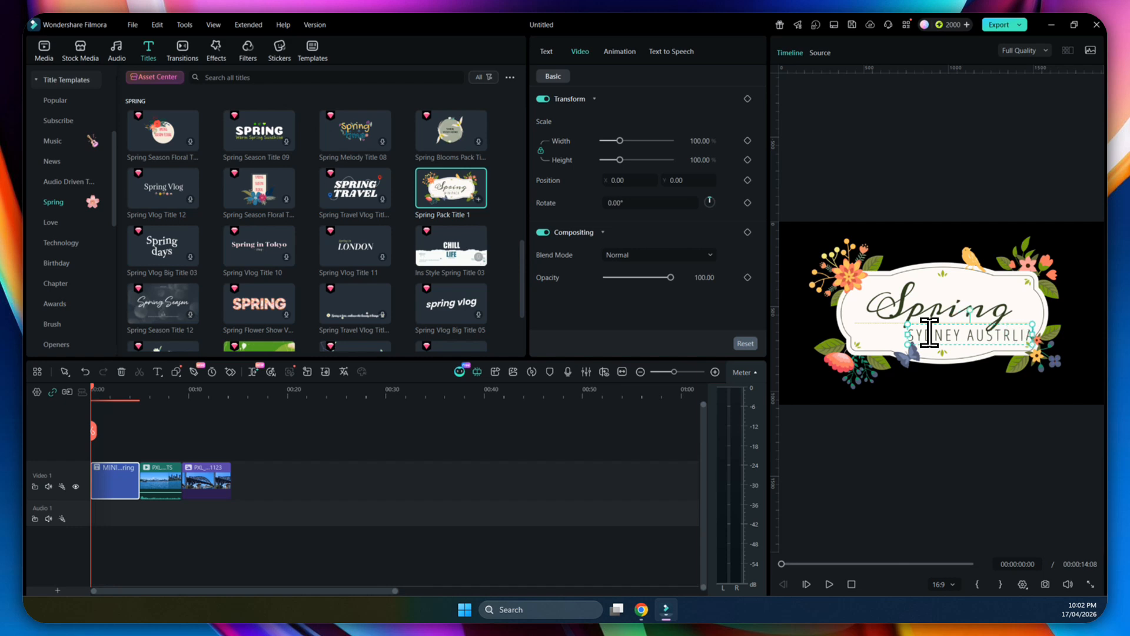
Step: Shift the Spring heading slightly upward and centre the subtitle beneath it inside the floral label
mouse_move(928, 328)
left_mouse_down()
mouse_move(893, 344)
mouse_move(919, 328)
mouse_move(917, 338)
left_mouse_up()
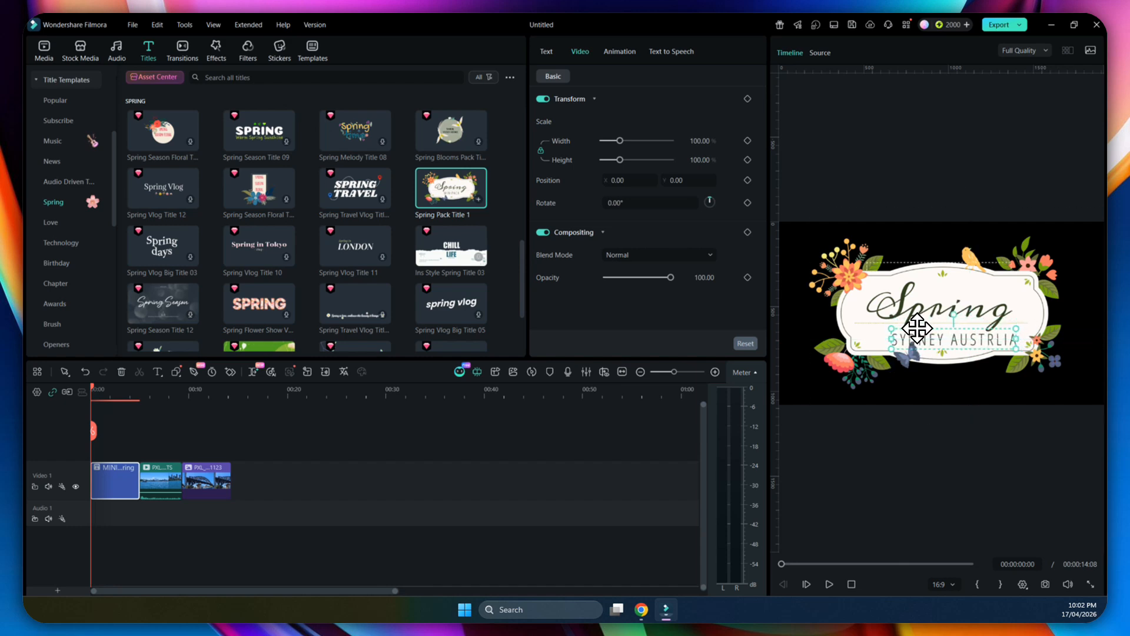
left_click(936, 323)
double_click(929, 303)
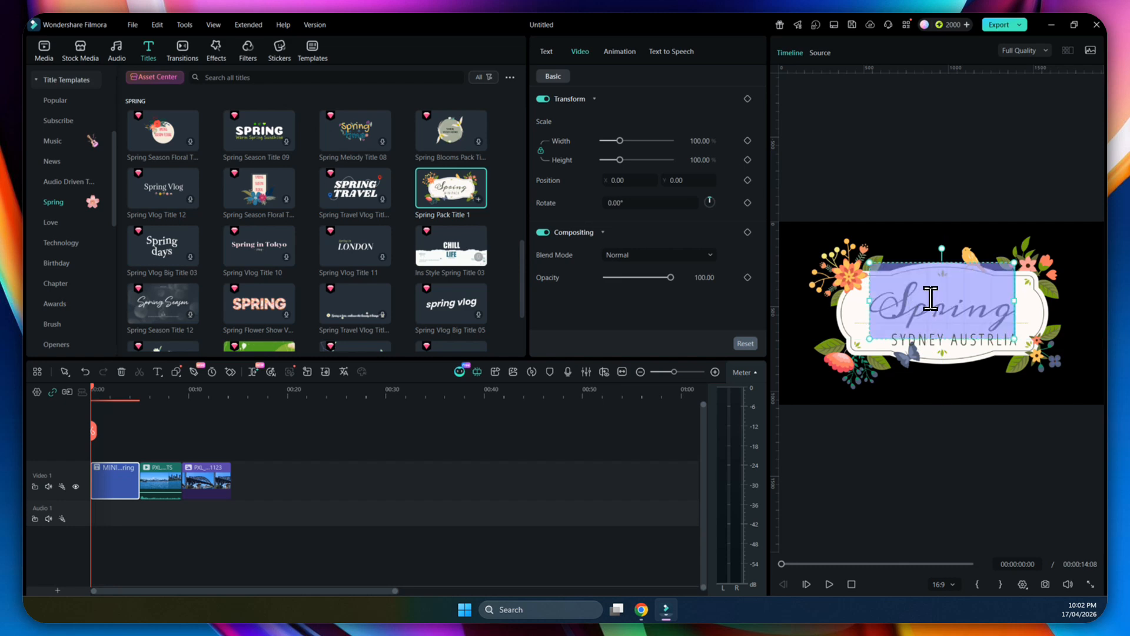
left_click(830, 309)
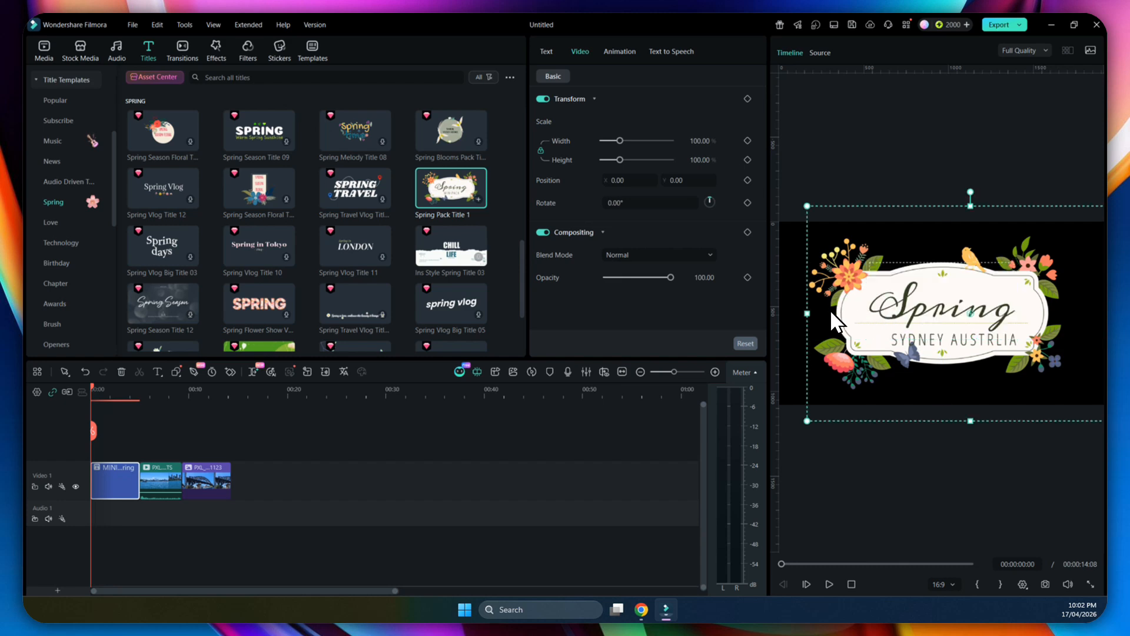
left_click_drag(857, 299, 900, 273)
mouse_move(935, 341)
left_mouse_down()
mouse_move(938, 330)
mouse_move(916, 323)
mouse_move(932, 329)
left_mouse_up()
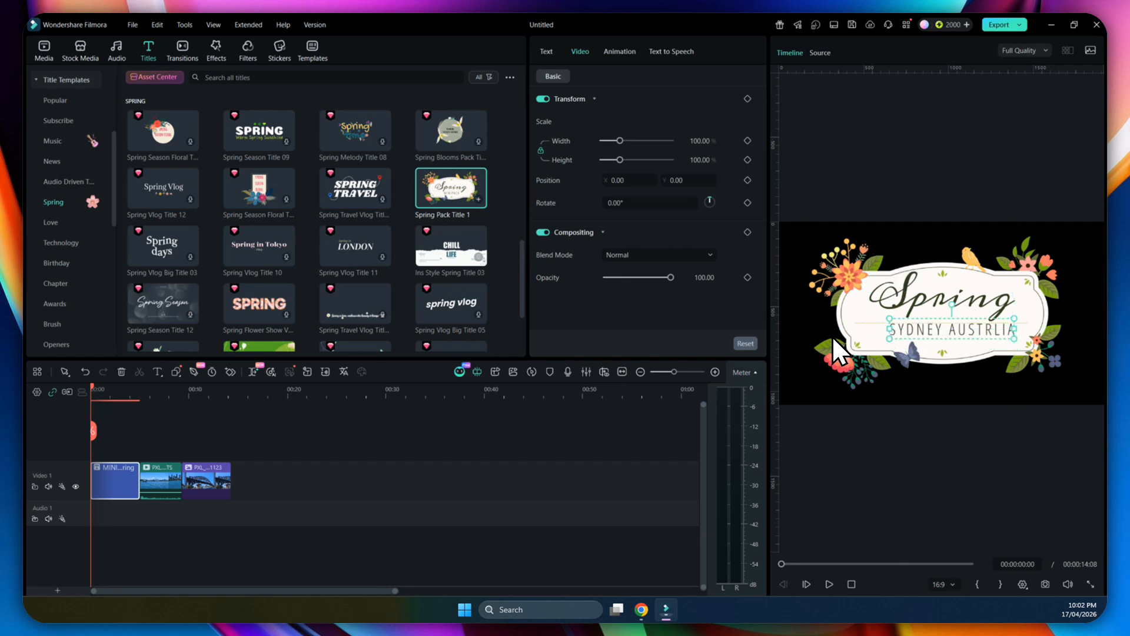
left_click(288, 461)
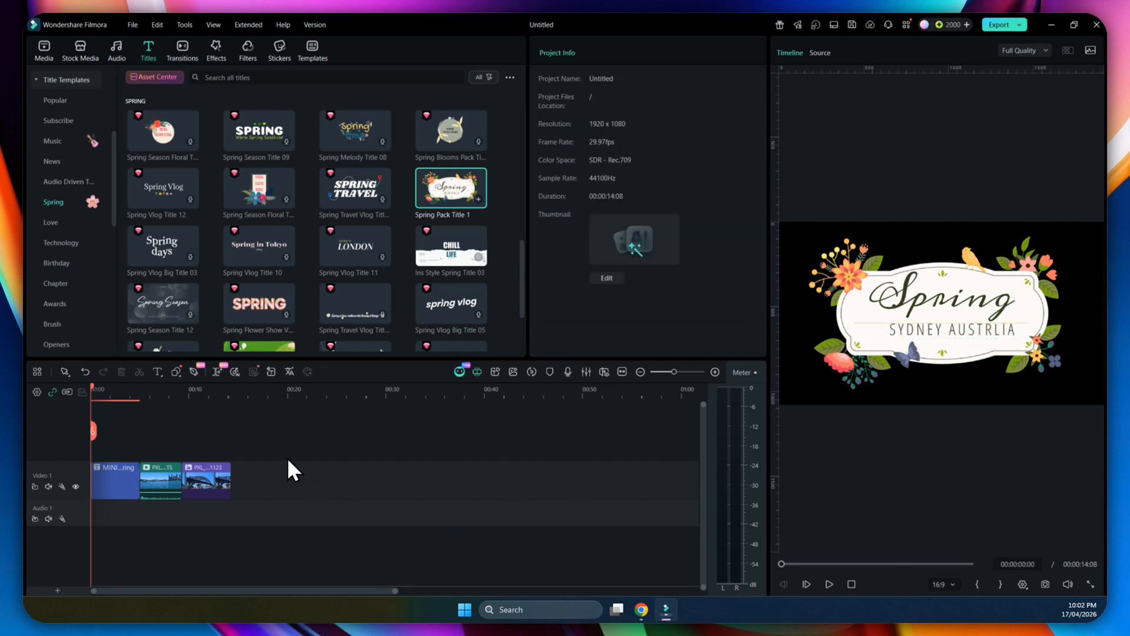
Step: Preview the title, correct its subtitle to "SYDNEY AUSTRALIA", and return the playhead to the start
key("space")
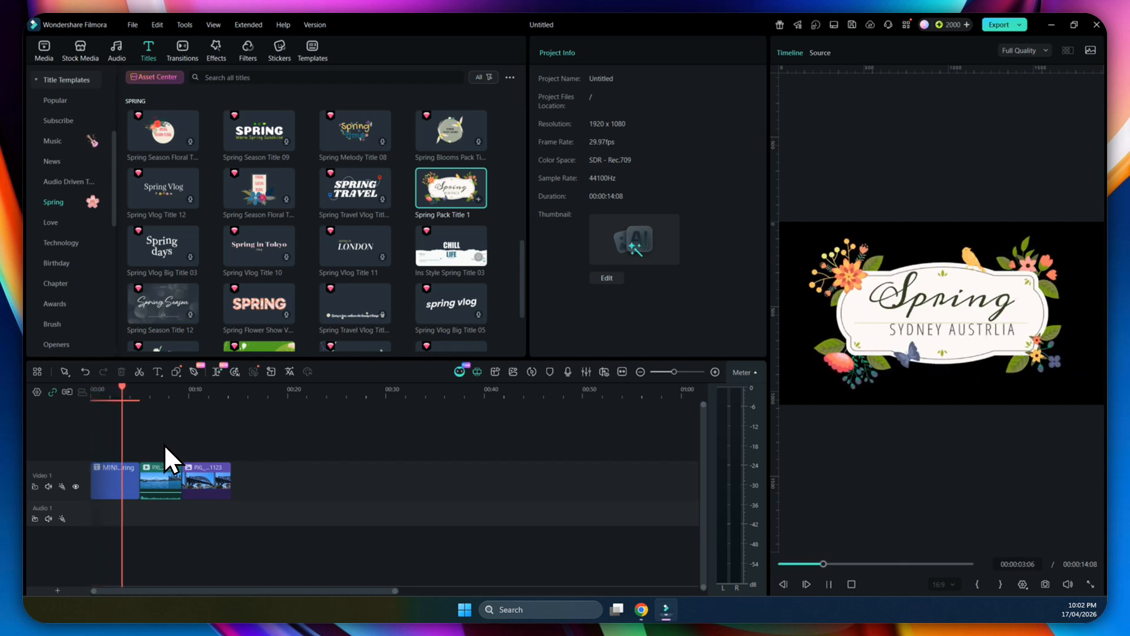
left_click(108, 485)
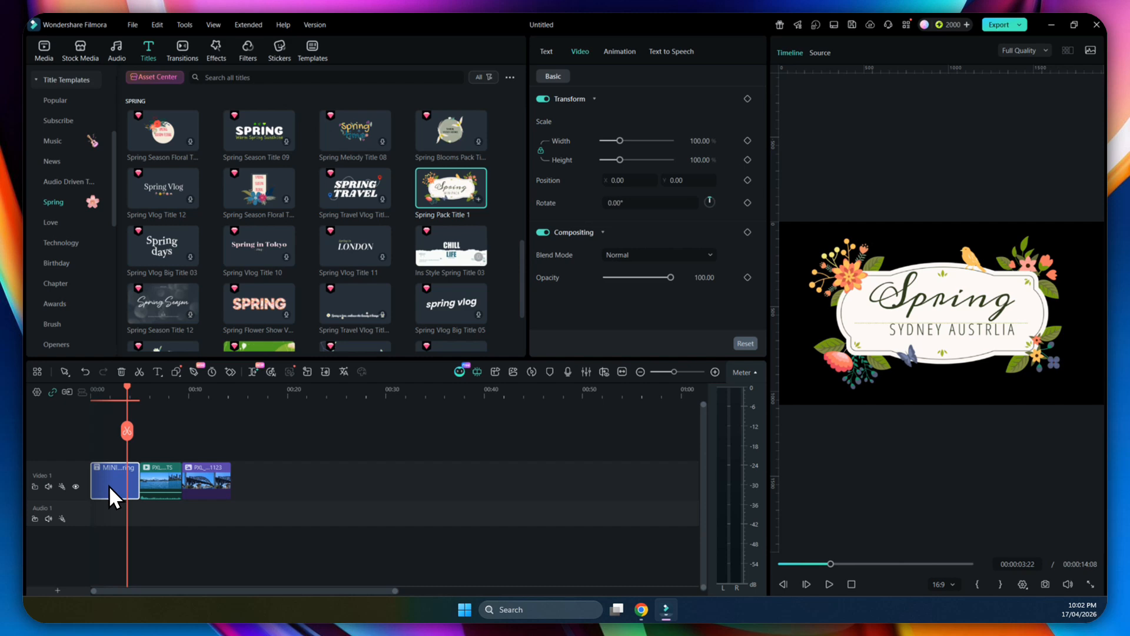
double_click(974, 334)
left_click(993, 325)
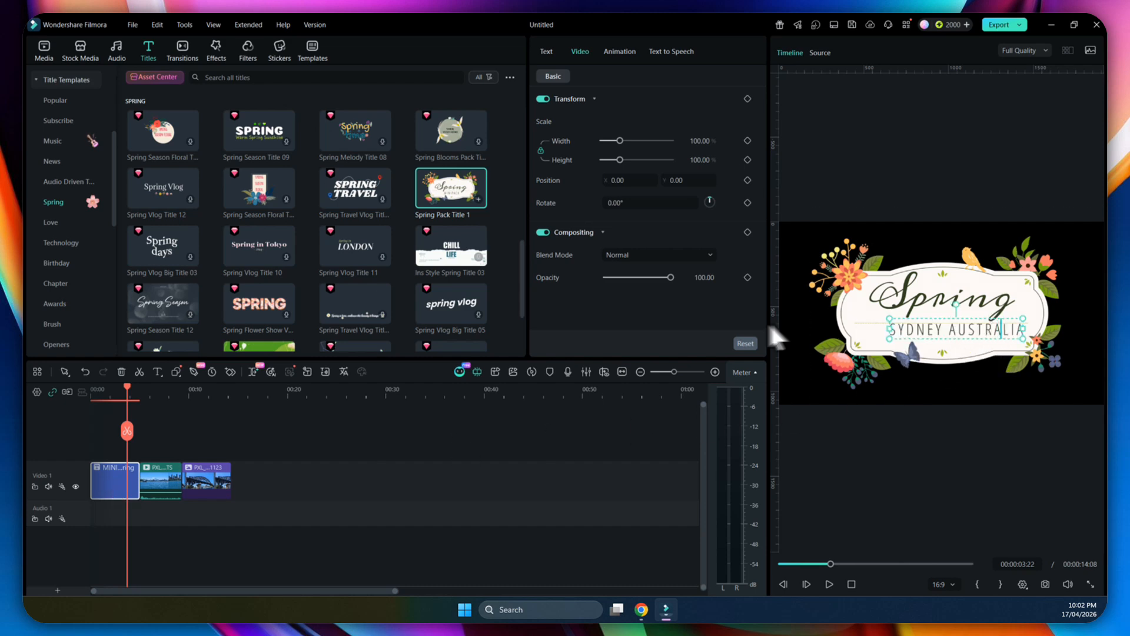
left_click_drag(126, 396, 91, 401)
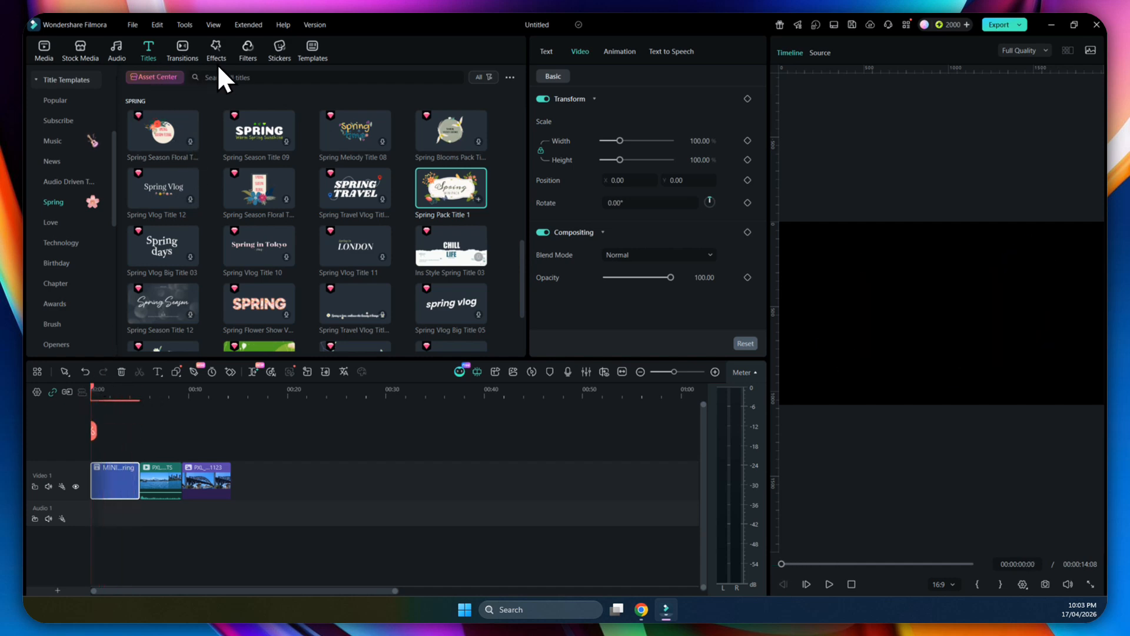
Step: Add the Spring Garden Look filter on a track above the video, spanning both the harbour clip and the bridge photo
left_click(247, 53)
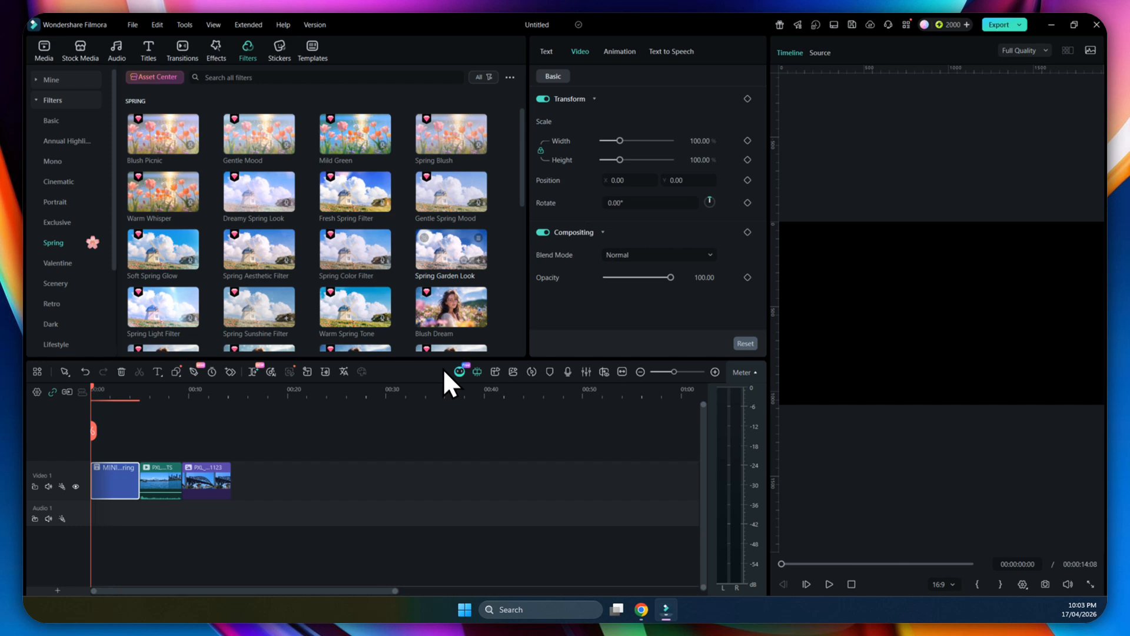
left_click(436, 253)
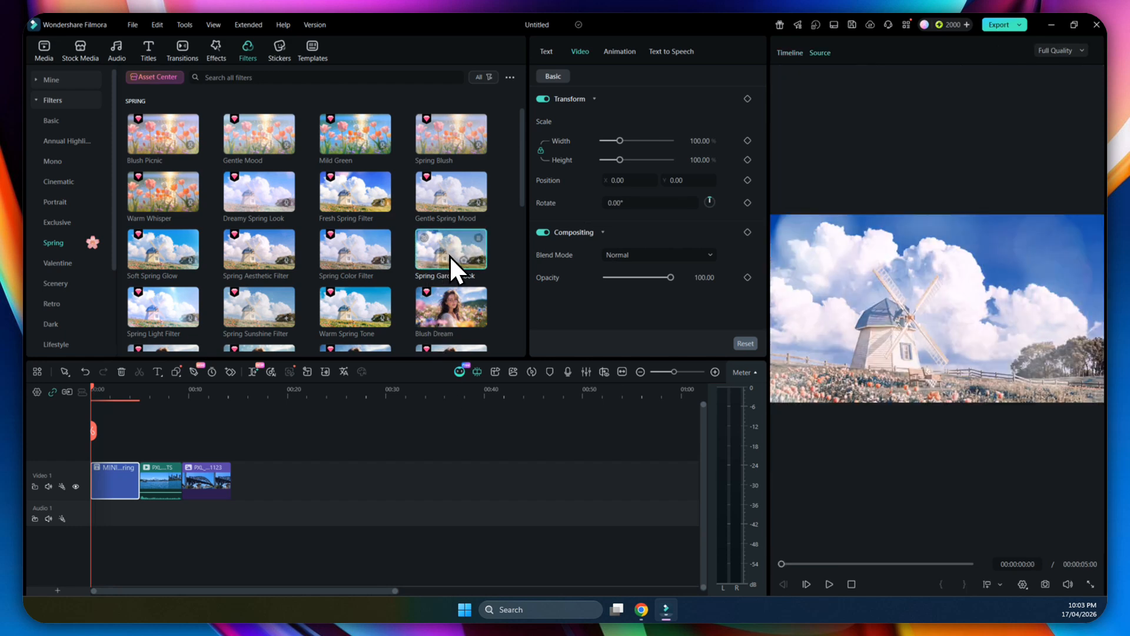
left_click_drag(455, 246, 231, 458)
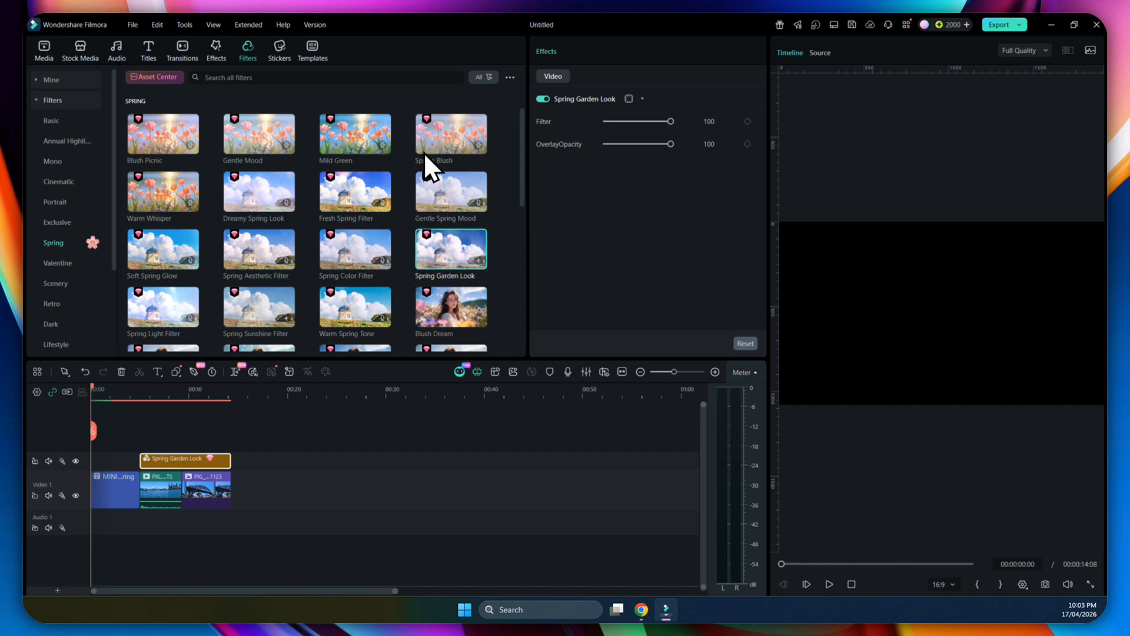
left_click(484, 77)
left_click(507, 74)
mouse_move(493, 75)
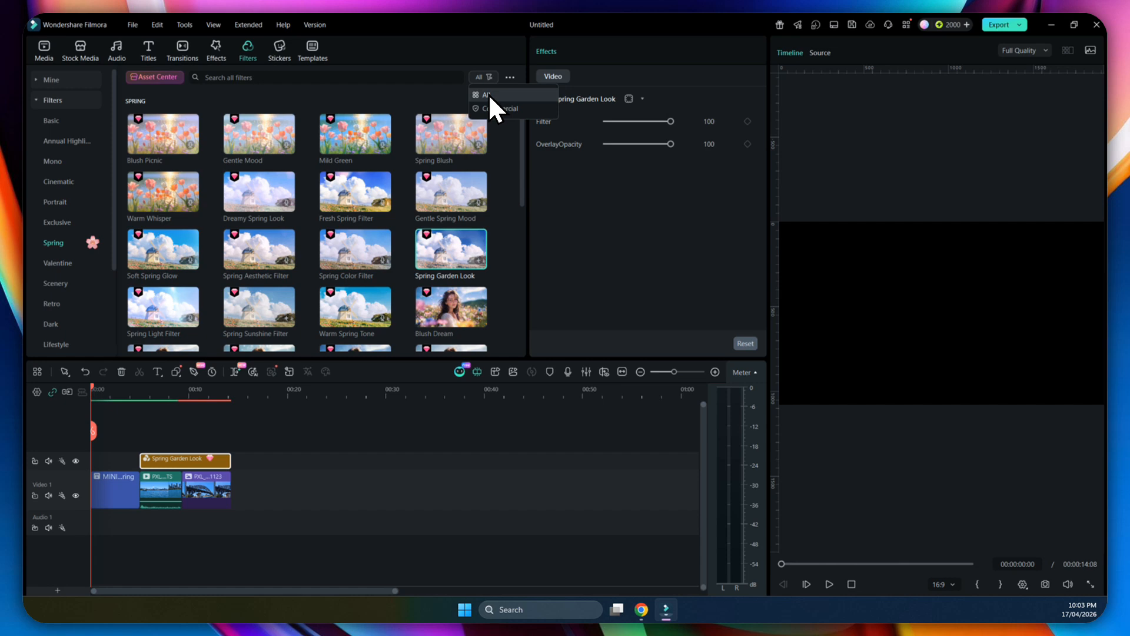
left_click(489, 95)
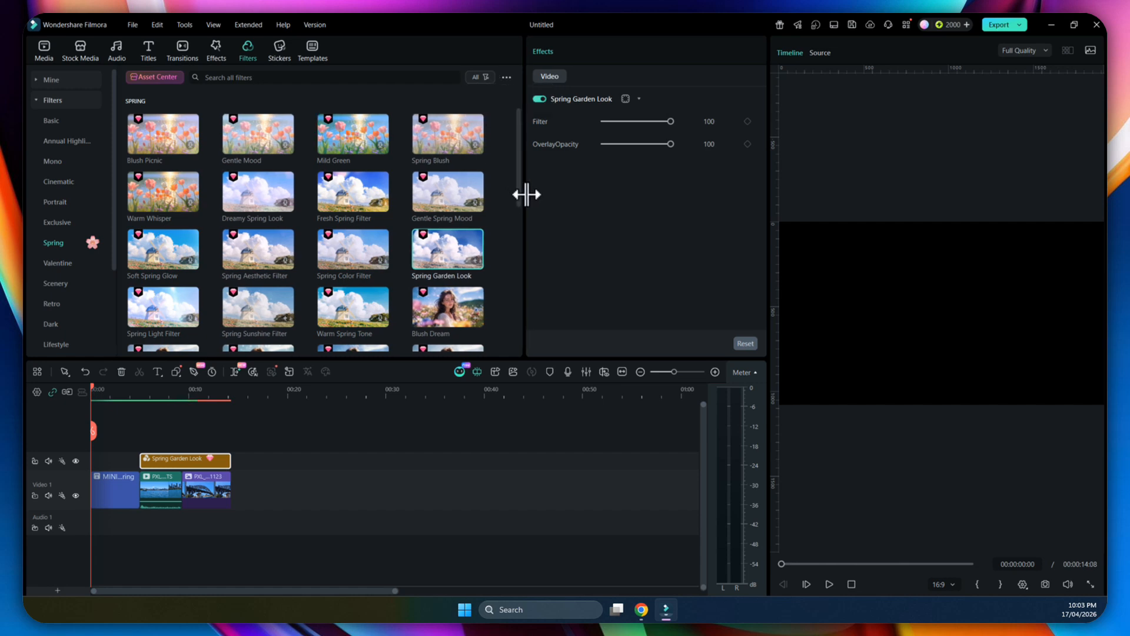
left_click_drag(526, 194, 528, 315)
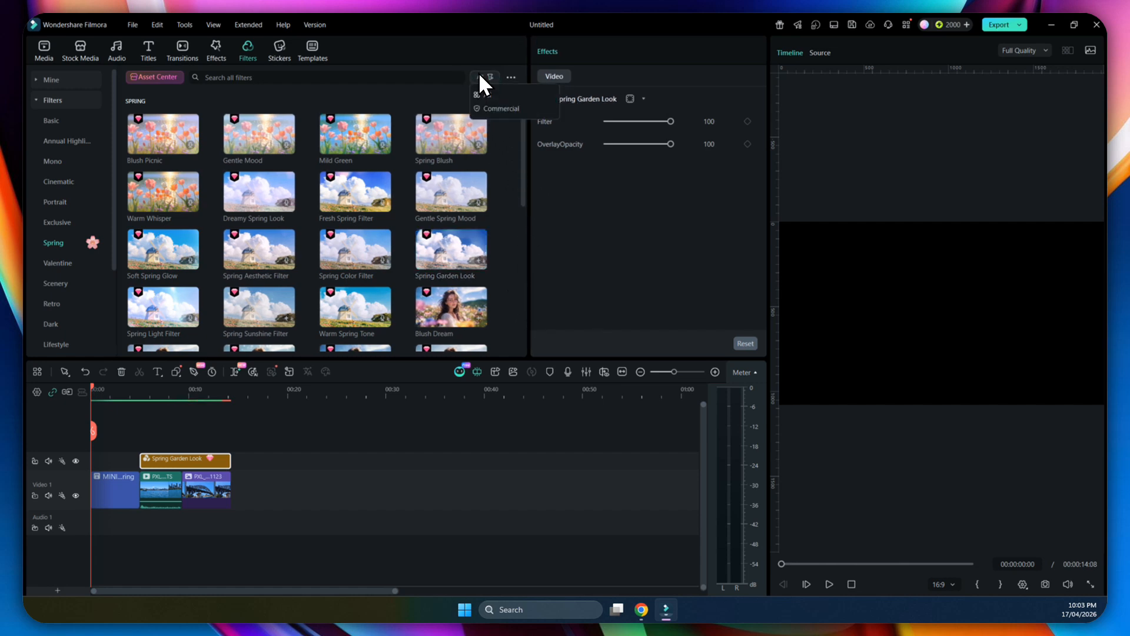
left_click(477, 94)
left_click(511, 77)
left_click(510, 75)
left_click(510, 75)
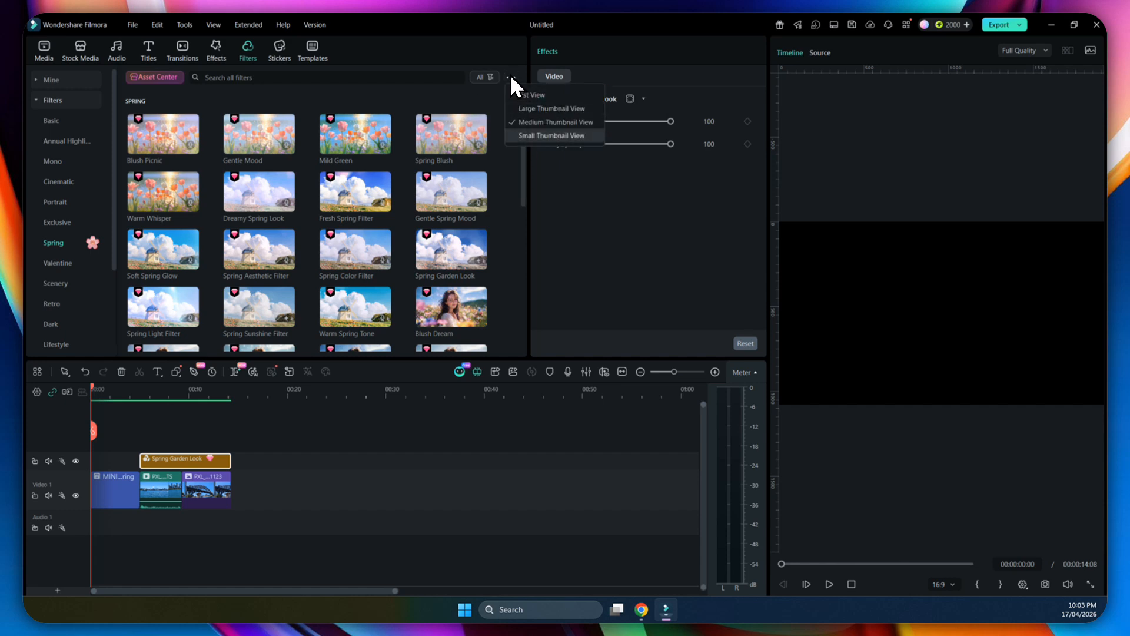
left_click(523, 140)
scroll(525, 171, "down", 5)
scroll(531, 240, "up", 3)
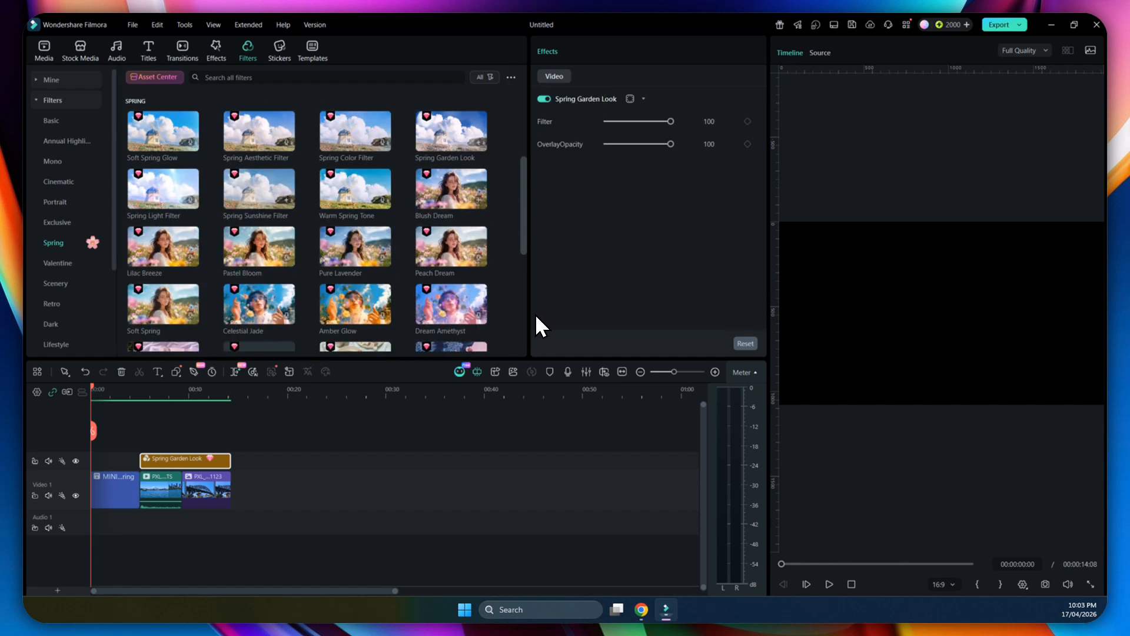
scroll(536, 318, "up", 2)
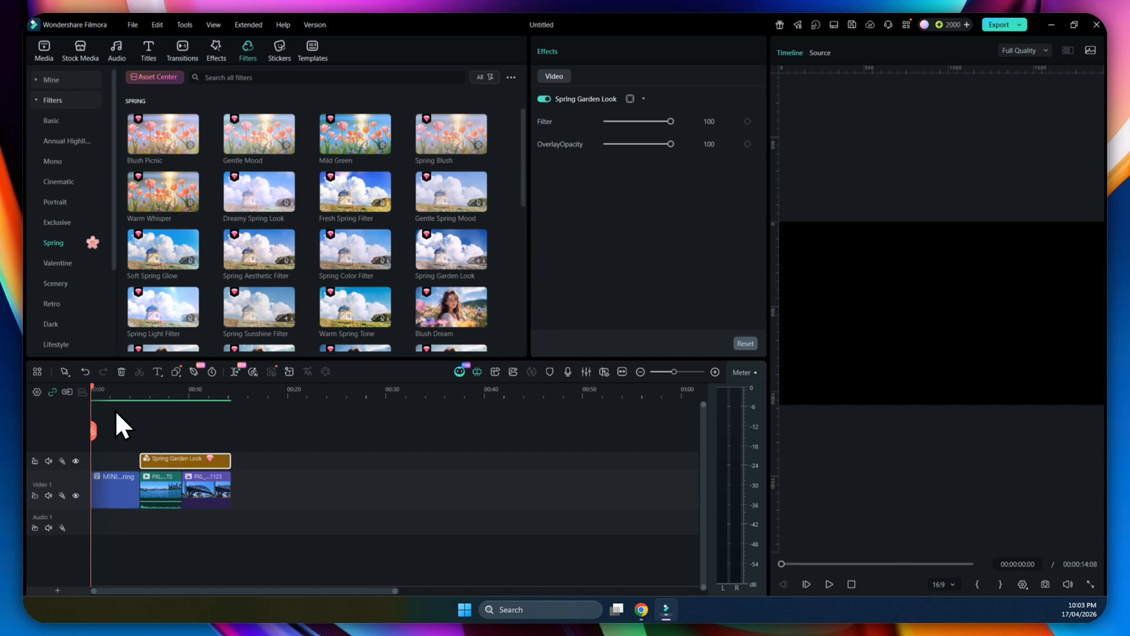
Step: Play back the filtered footage and set the Spring Garden Look's Filter to 69 and OverlayOpacity to 47
key("space")
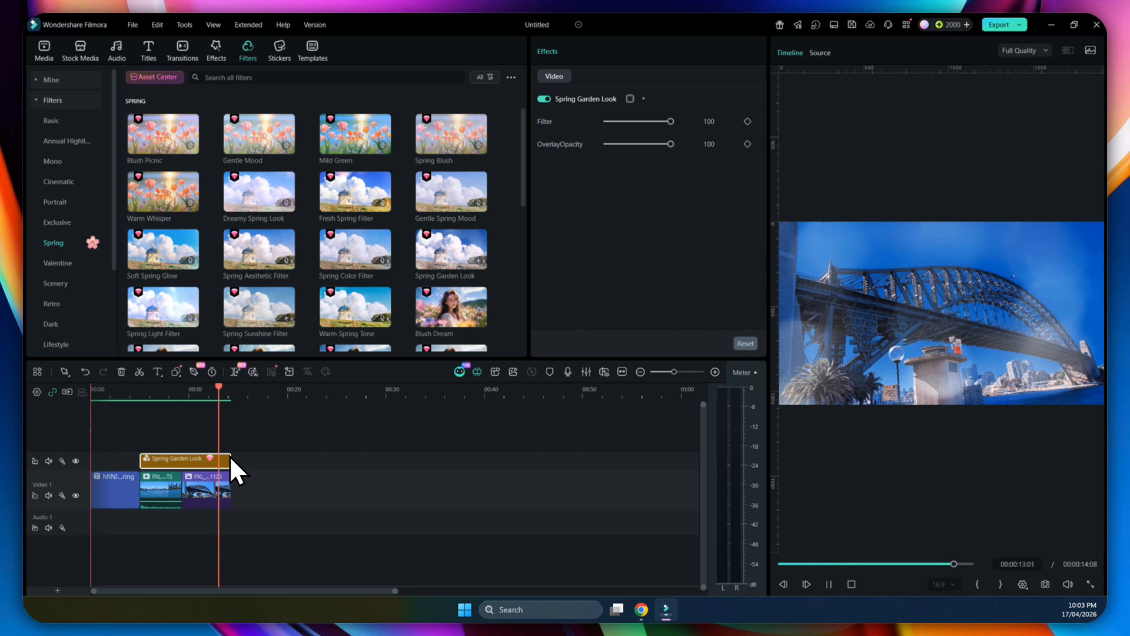
key("space")
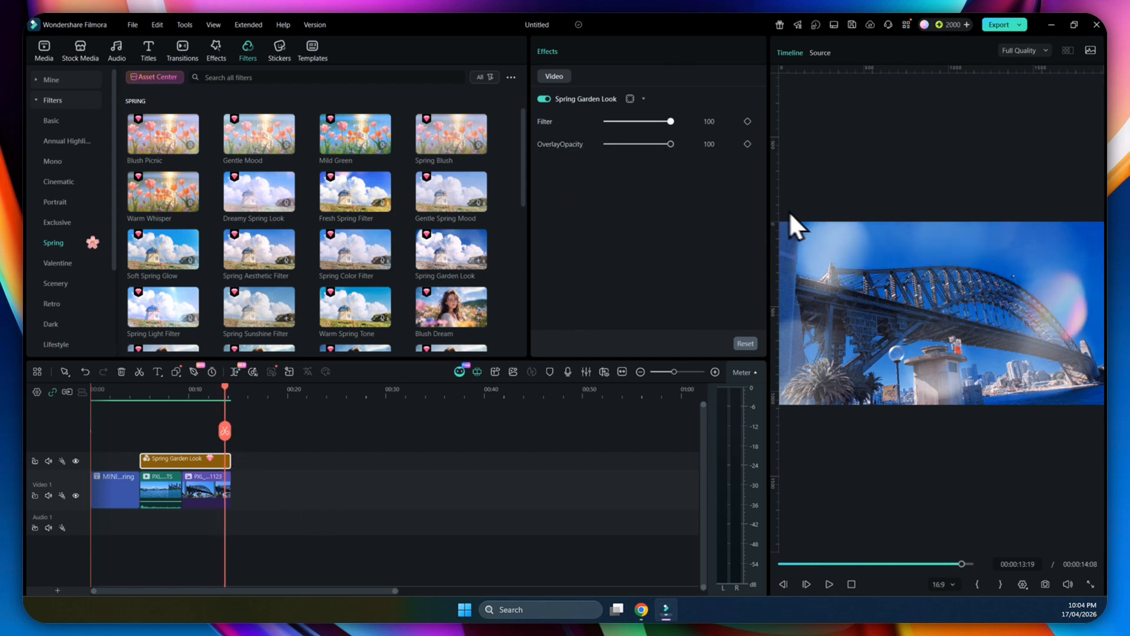
left_click_drag(670, 122, 637, 144)
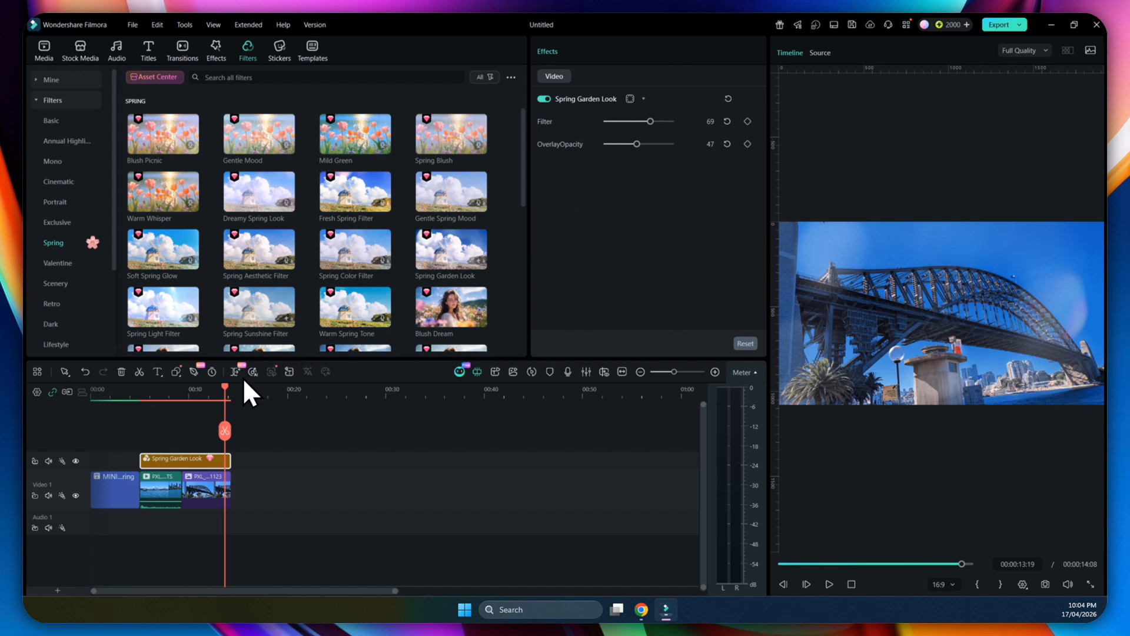
Step: Check the softened look over the bridge photo and add the Blush Picnic filter above Spring Garden Look, starting with the harbour clip
mouse_move(222, 390)
left_mouse_down()
mouse_move(97, 400)
mouse_move(222, 400)
mouse_move(207, 390)
left_mouse_up()
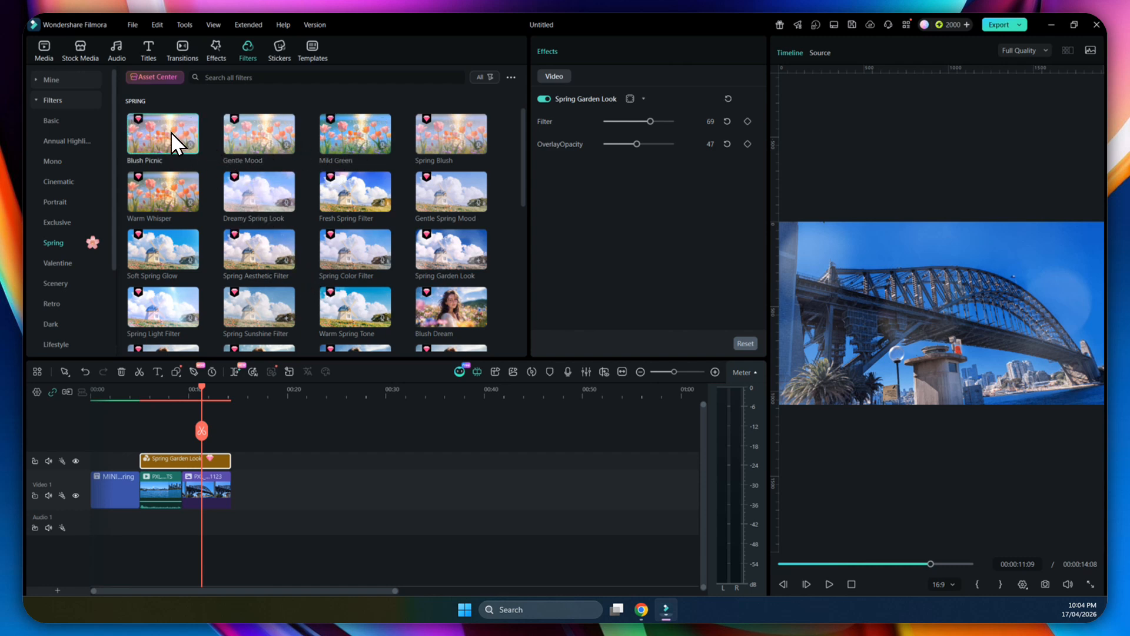
left_click_drag(171, 131, 143, 449)
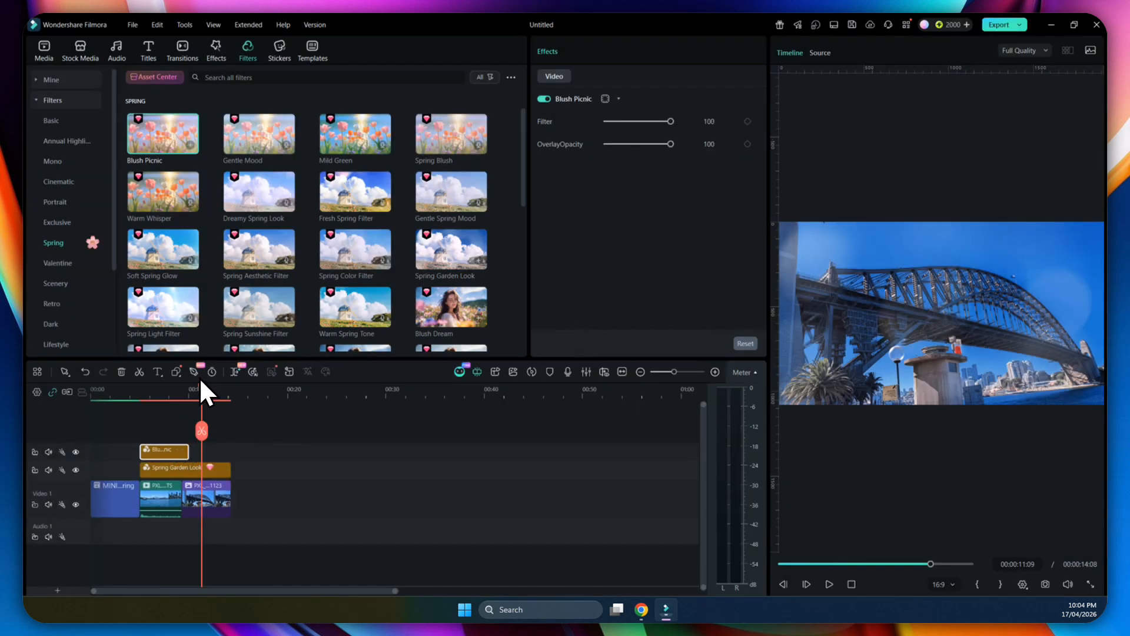
Step: Hide the Spring Garden Look track and play back the harbour clip with only the Blush Picnic filter
left_click_drag(203, 386, 157, 391)
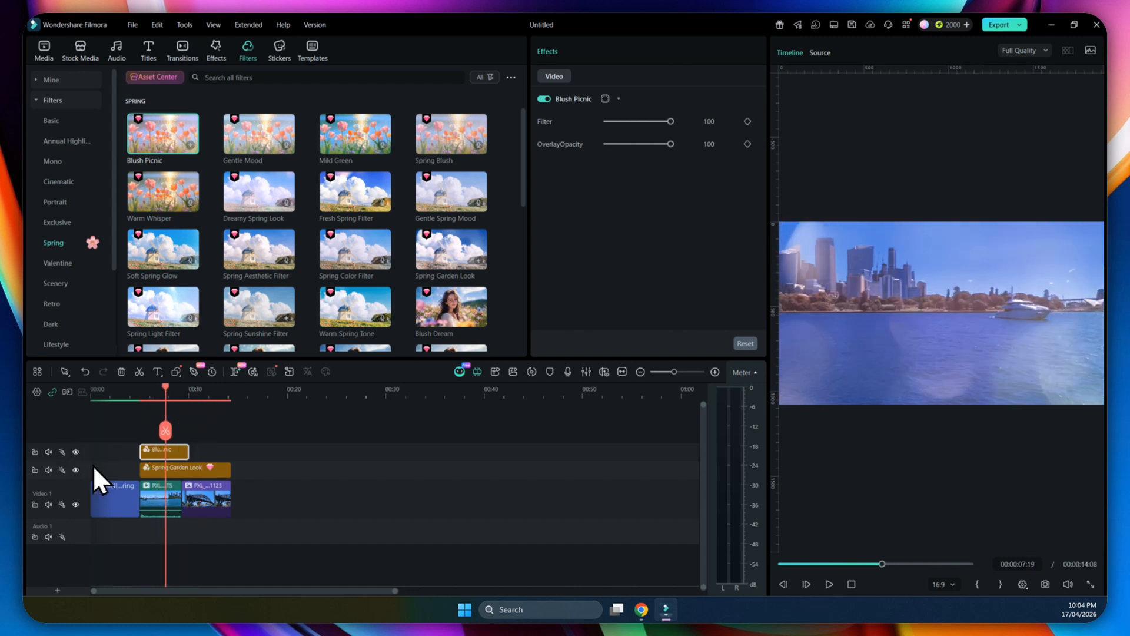
left_click(76, 469)
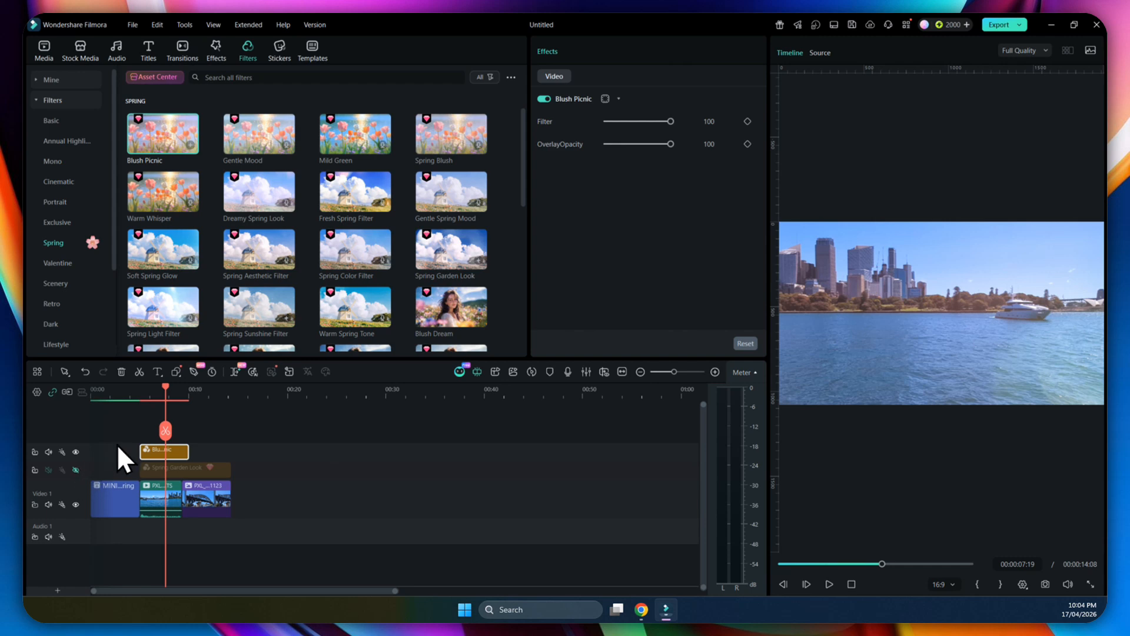
left_click(147, 393)
key("space")
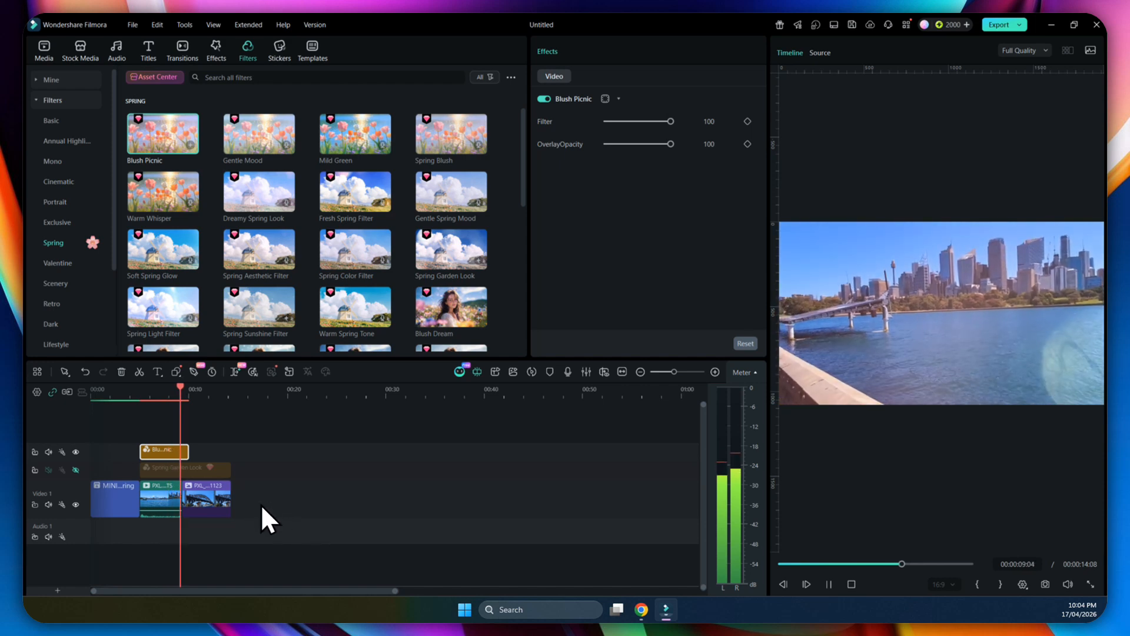
key("space")
Step: Extend the Blush Picnic filter to the end of the bridge photo and check its look over both clips
left_click_drag(189, 452, 229, 458)
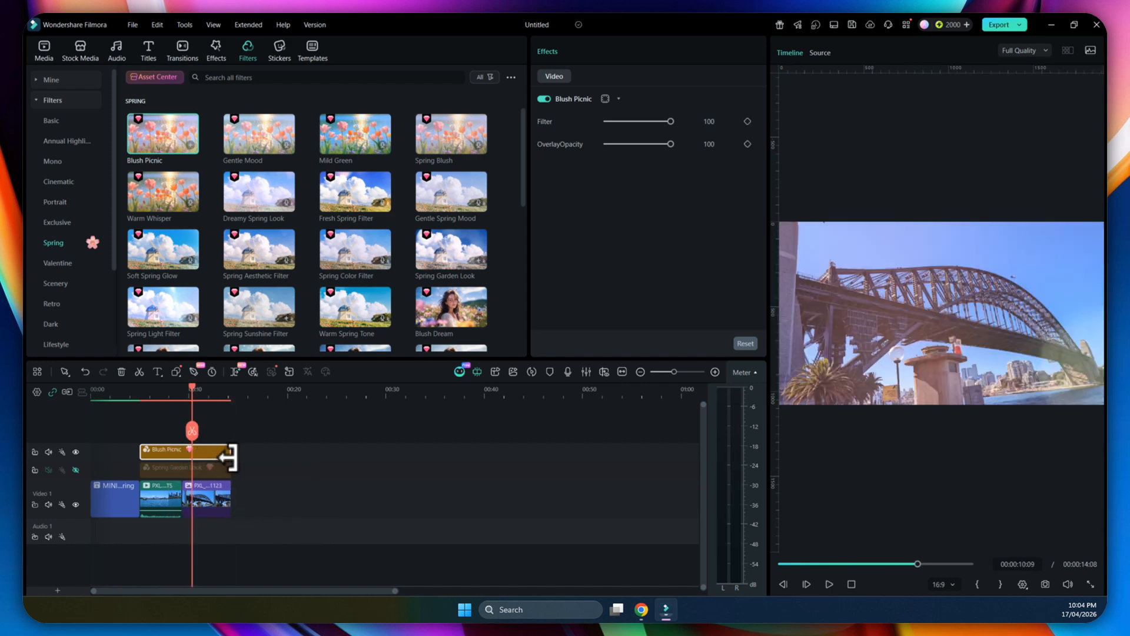
left_click_drag(196, 386, 171, 388)
left_click(201, 397)
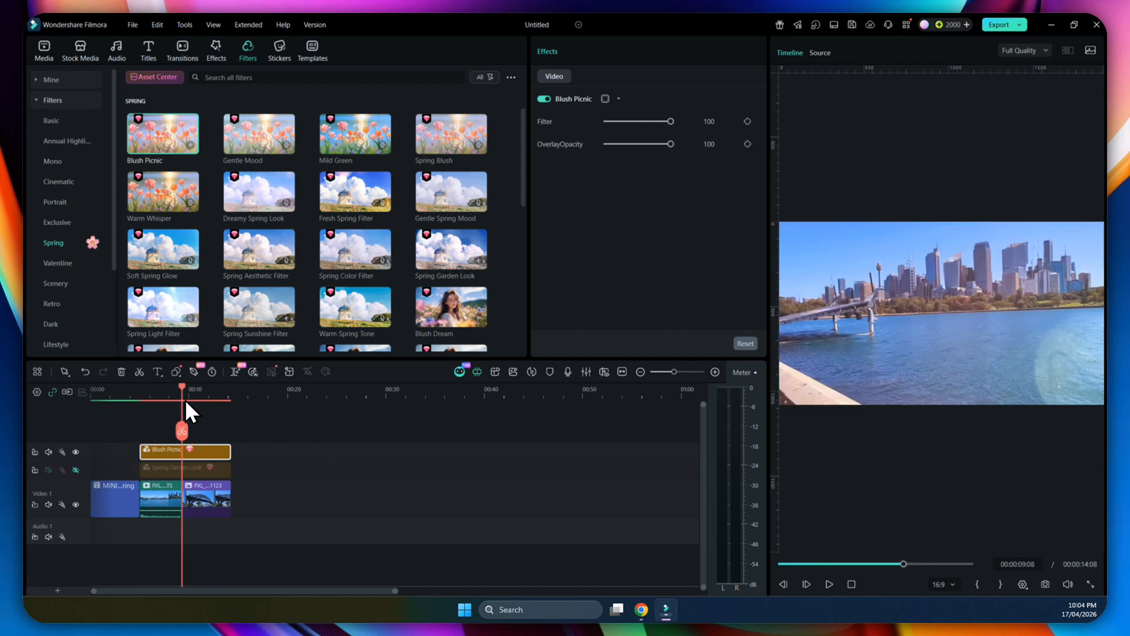
left_click(216, 406)
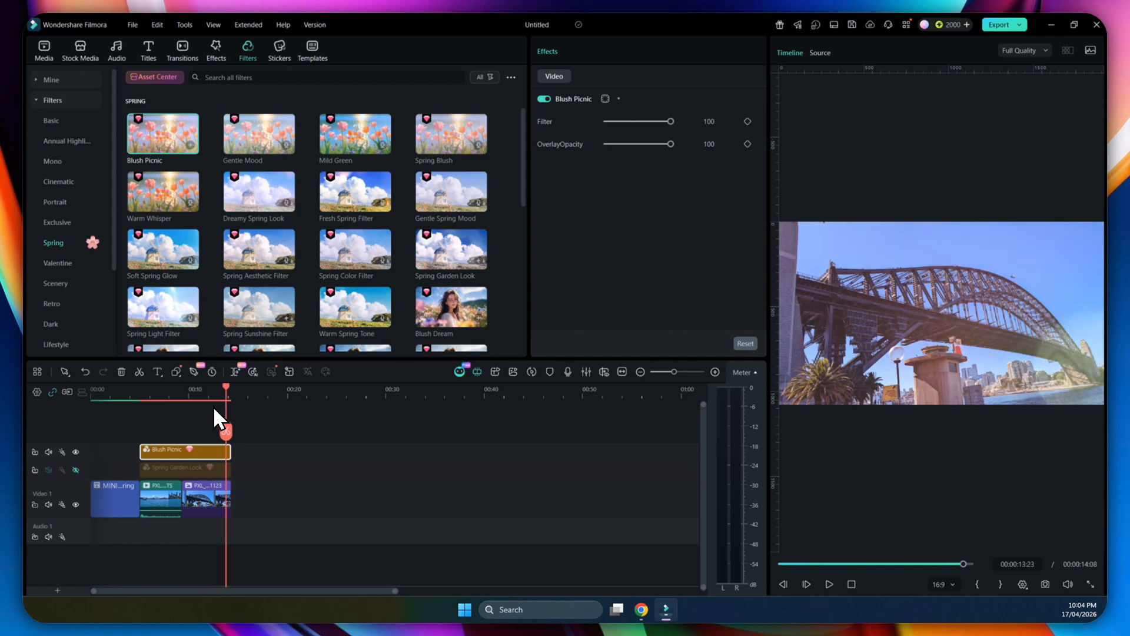
left_click(201, 407)
left_click_drag(203, 408, 178, 406)
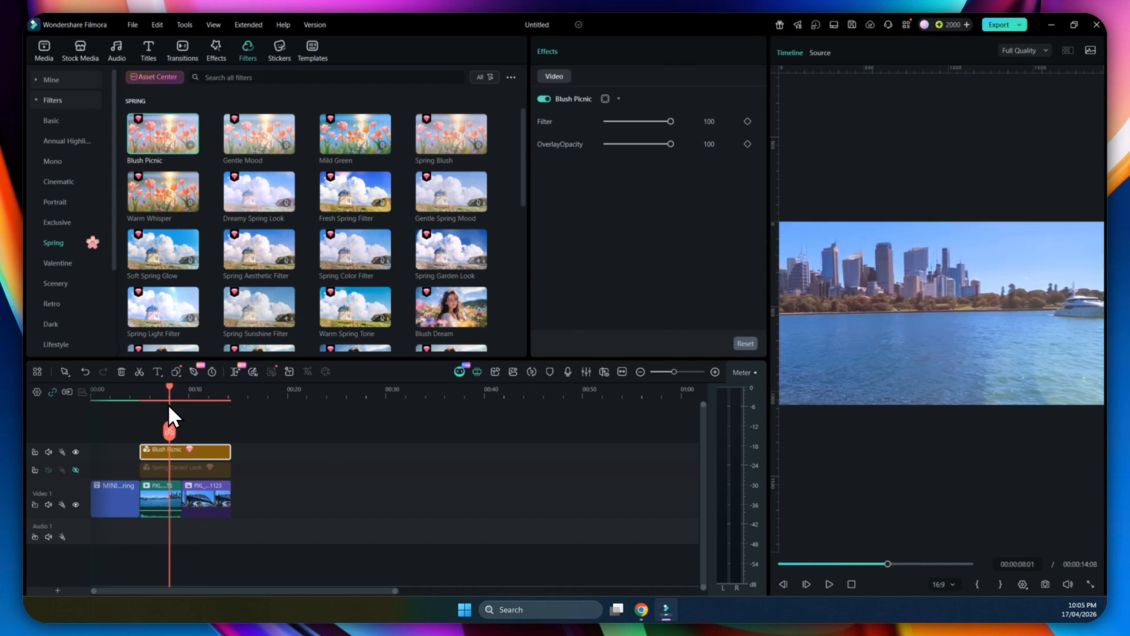
Step: Open the AI Music generator and enter "spring theme" as the prompt
left_click(111, 49)
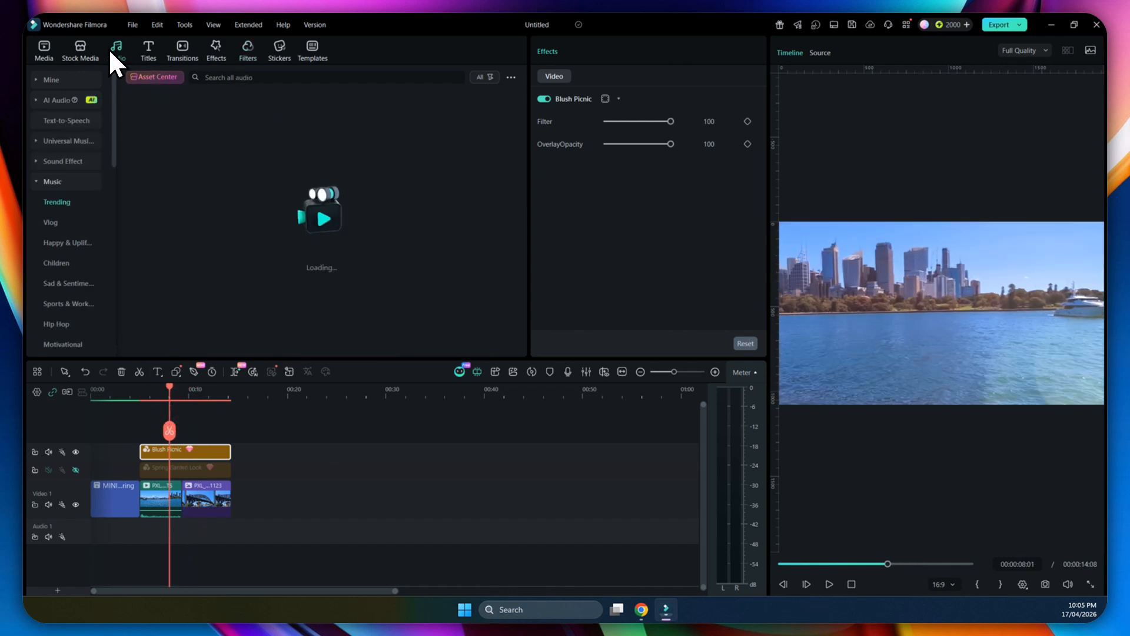
left_click(34, 100)
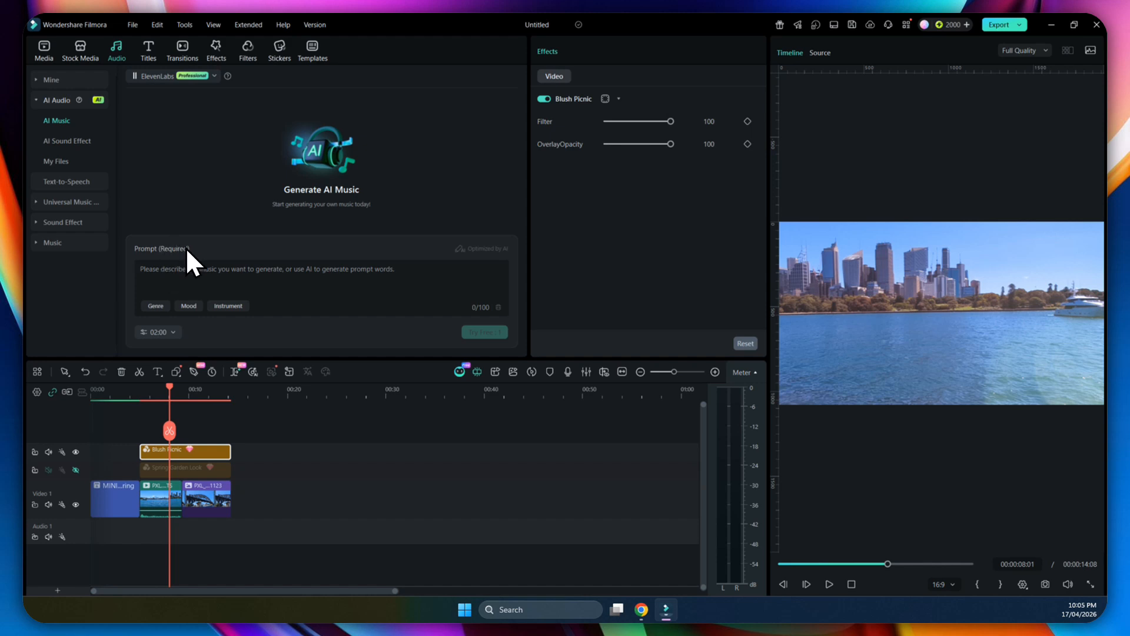
left_click(182, 273)
type("spring theme")
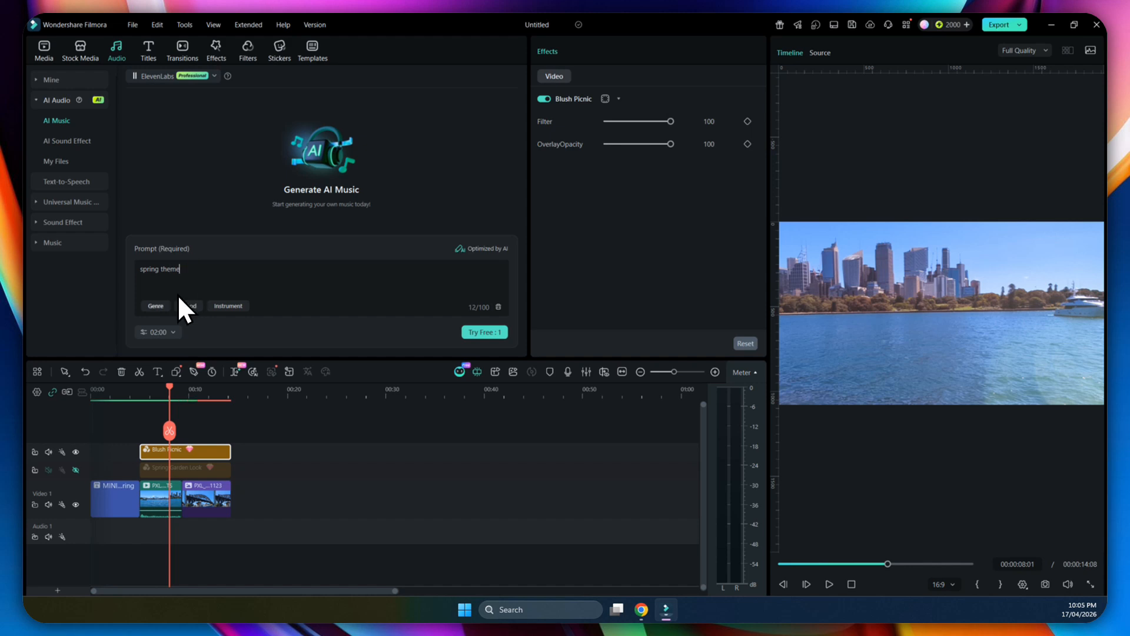
Step: Add the Ambient genre and Peaceful mood to the music prompt and generate the track
left_click(155, 304)
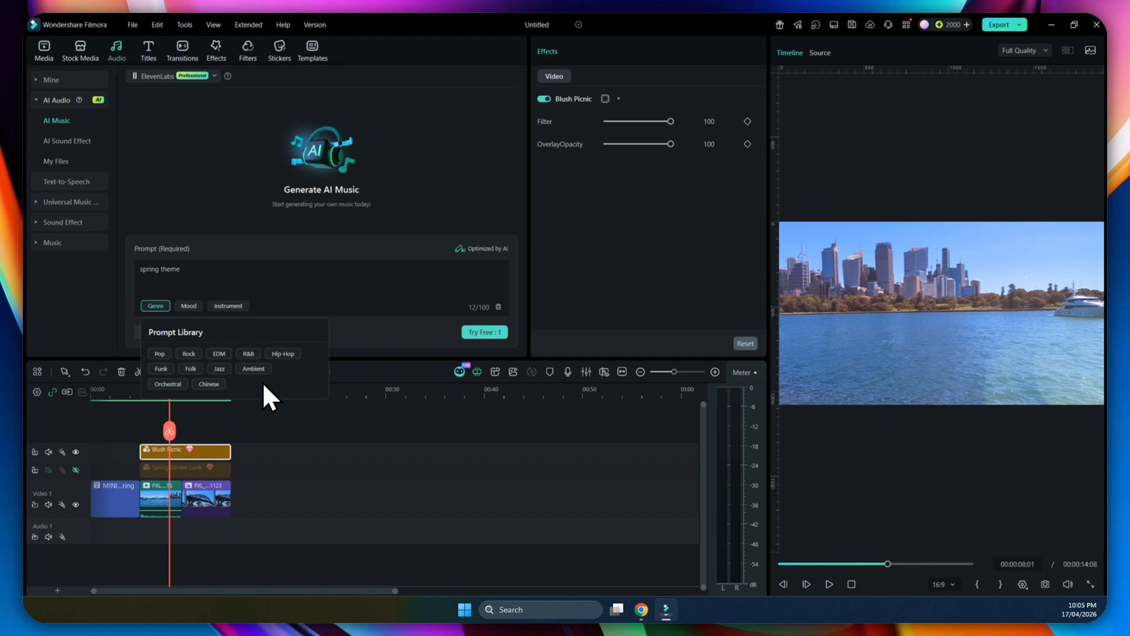
left_click(252, 369)
left_click(196, 305)
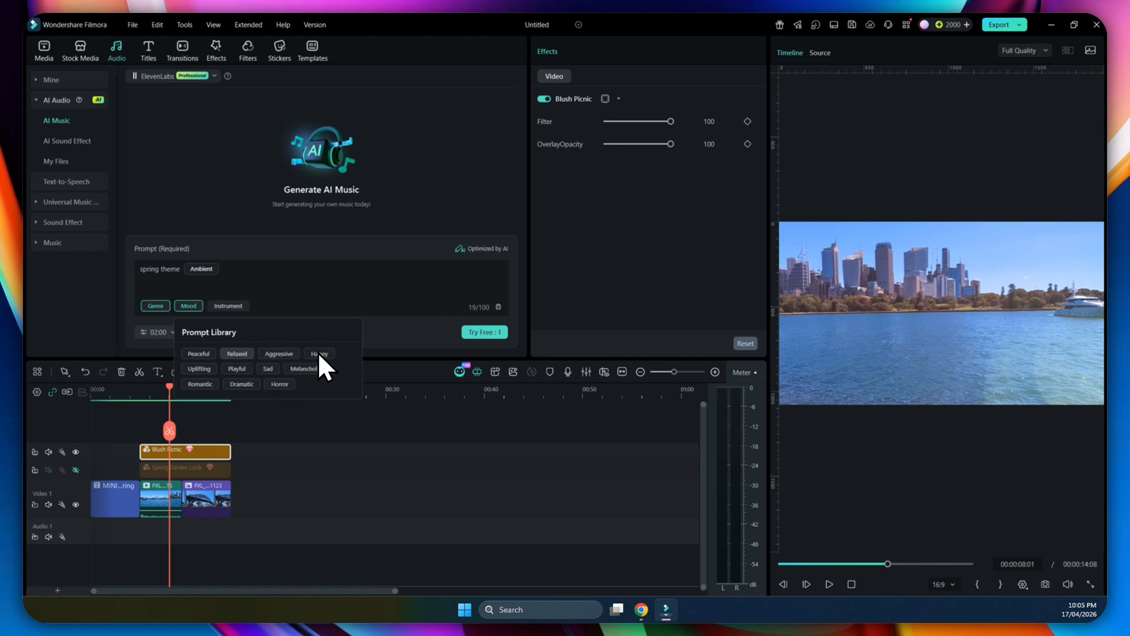
left_click(199, 353)
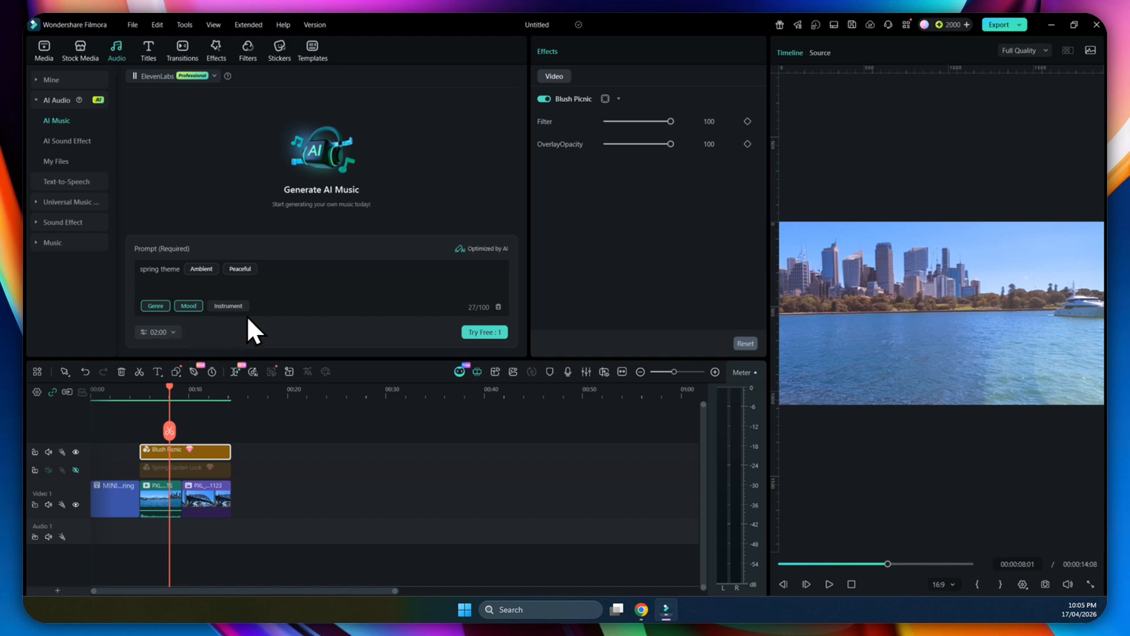
left_click(482, 333)
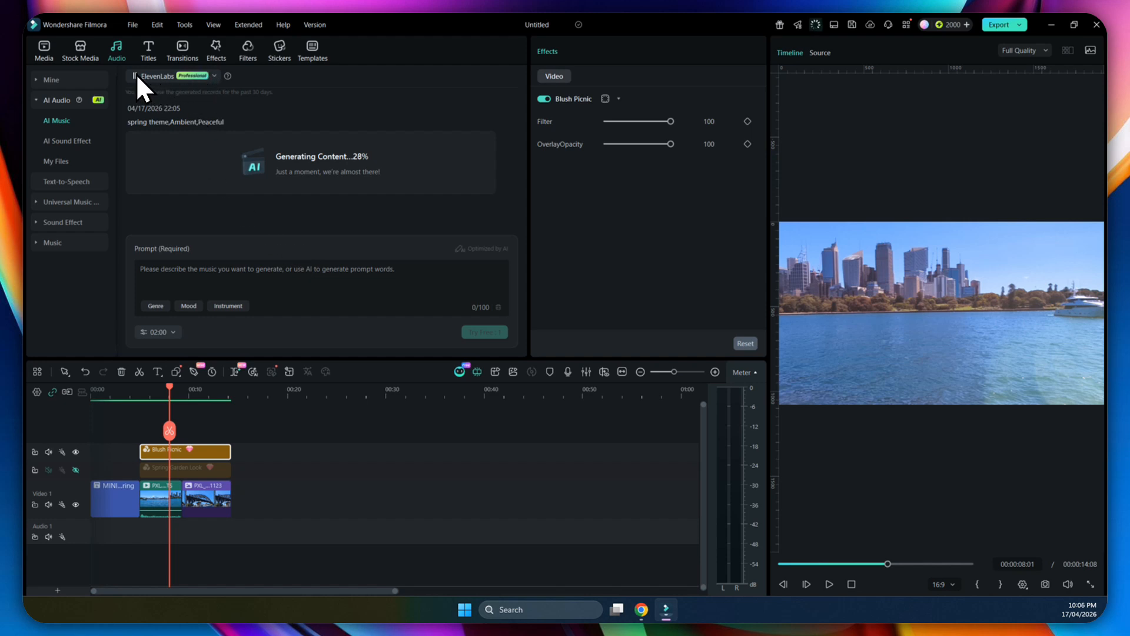
Step: Look over the available AI music models and place the generated music on Audio 1 from the timeline's start
left_click(211, 74)
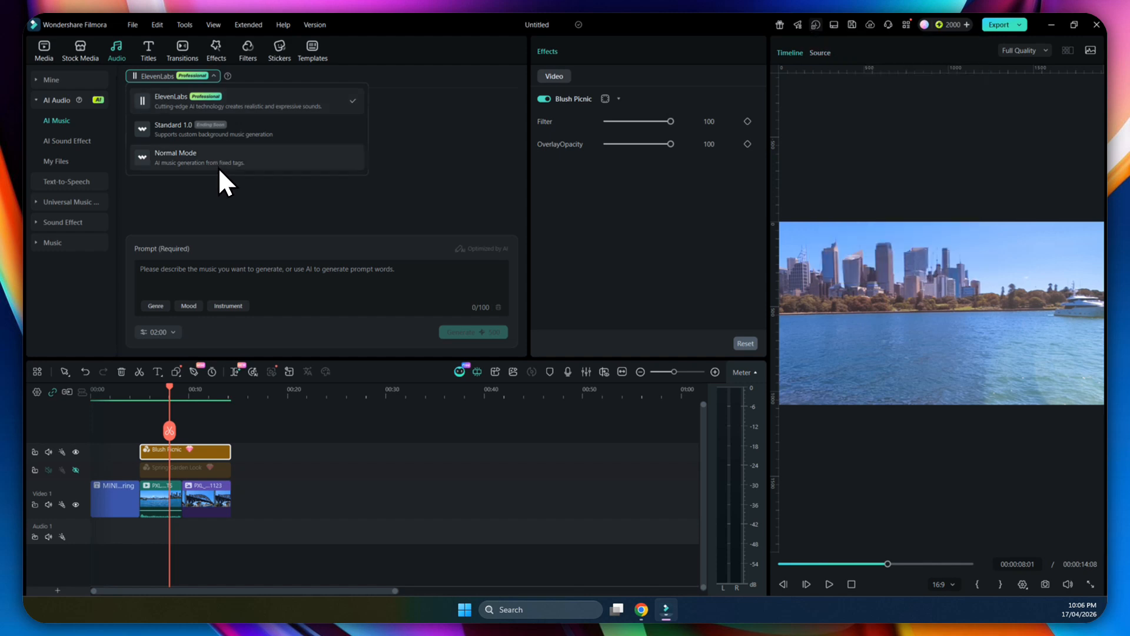
left_click(376, 74)
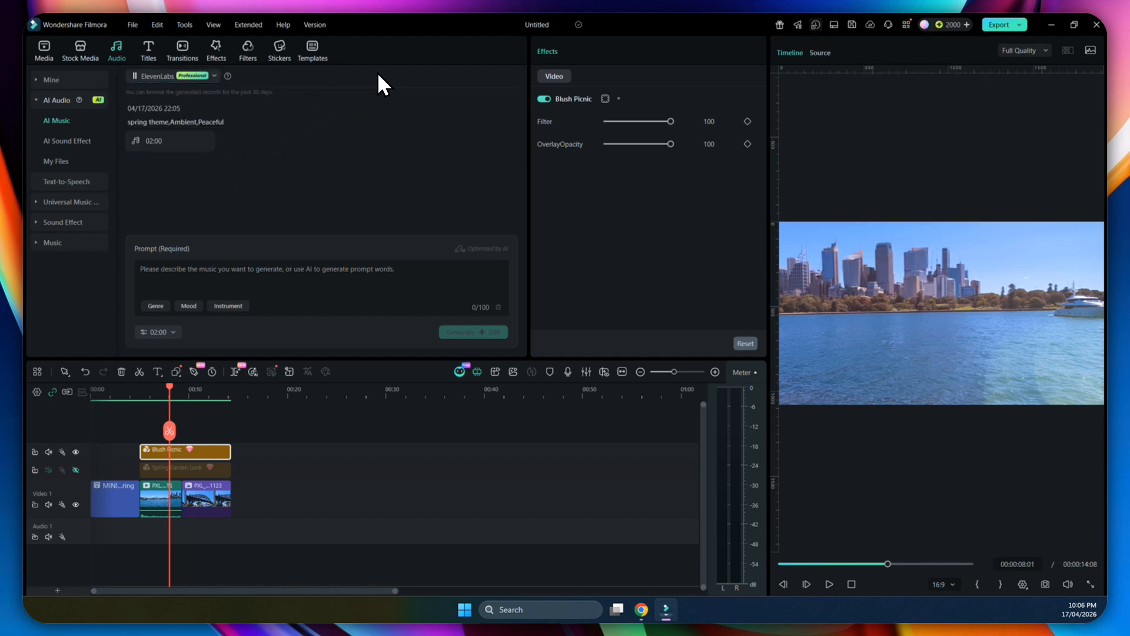
mouse_move(232, 77)
left_click(159, 144)
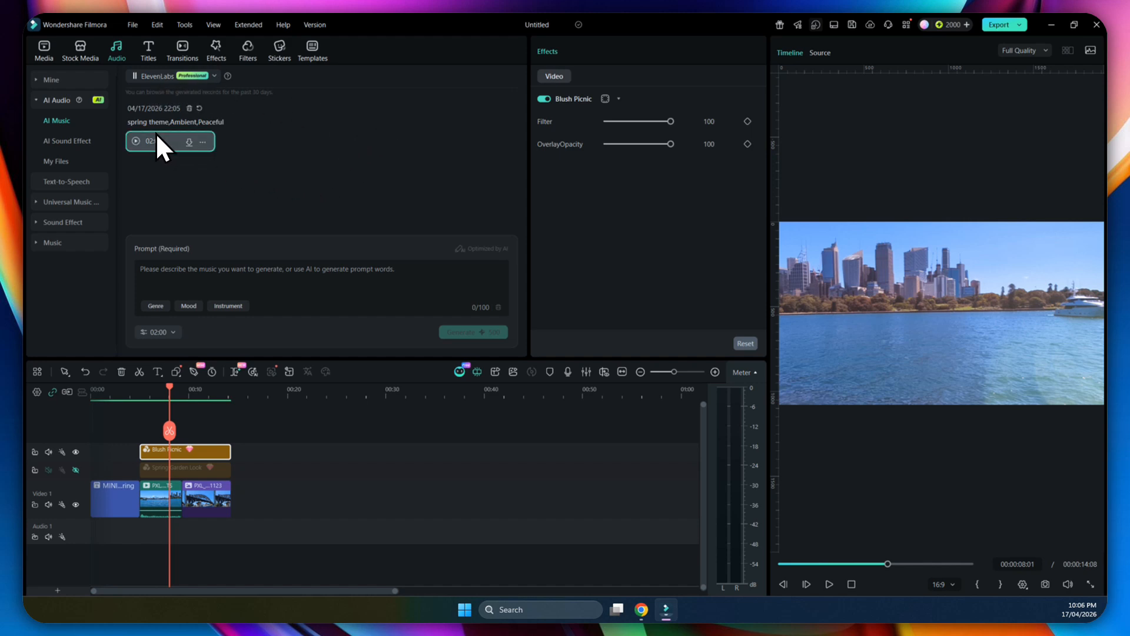
left_click_drag(174, 220, 75, 539)
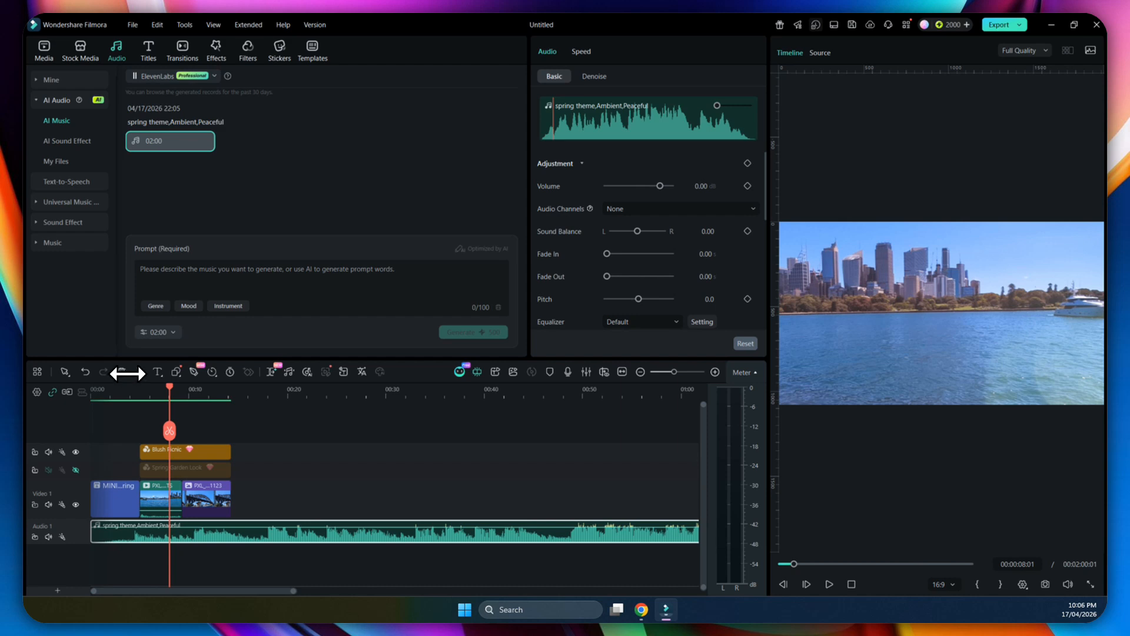
Step: Split the music at 00:00:04:11, delete its opening part and close the gap so it starts with the title
left_click_drag(169, 393, 134, 395)
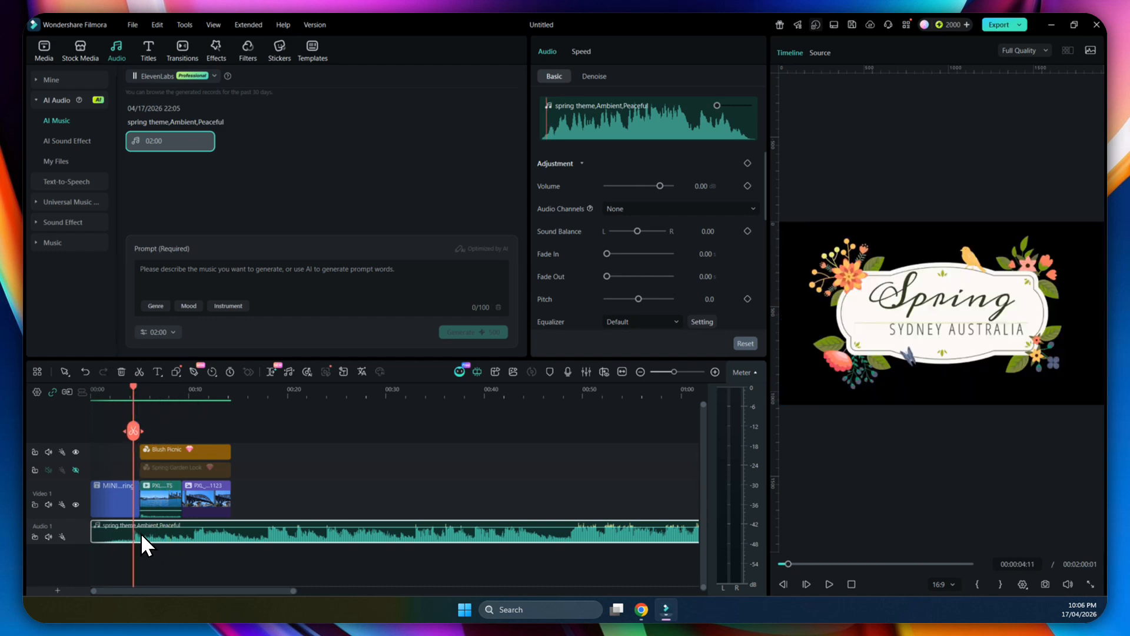
left_click(133, 431)
left_click(108, 531)
key("Delete")
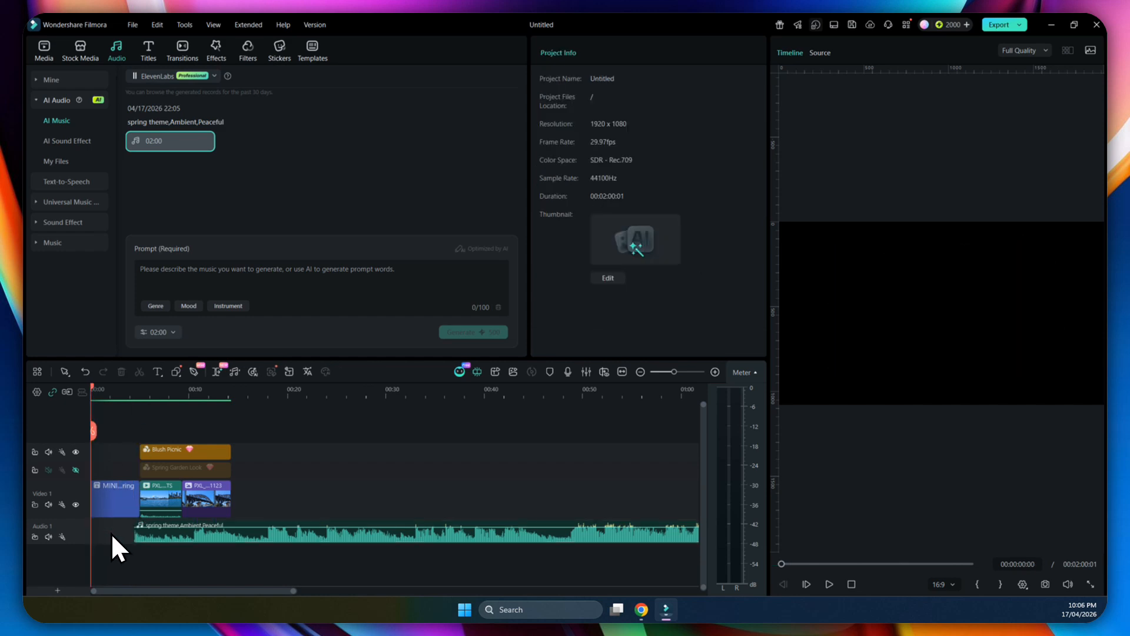
left_click(125, 526)
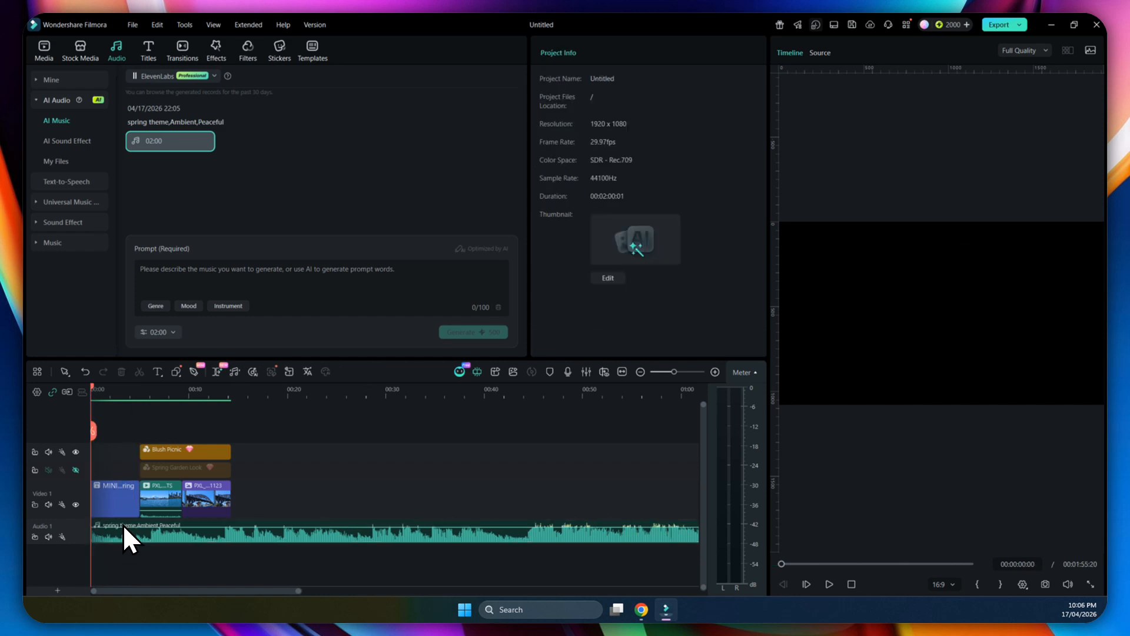
Step: Cut the music just after the bridge photo, delete the remainder and trim its end to match the video
left_click(232, 390)
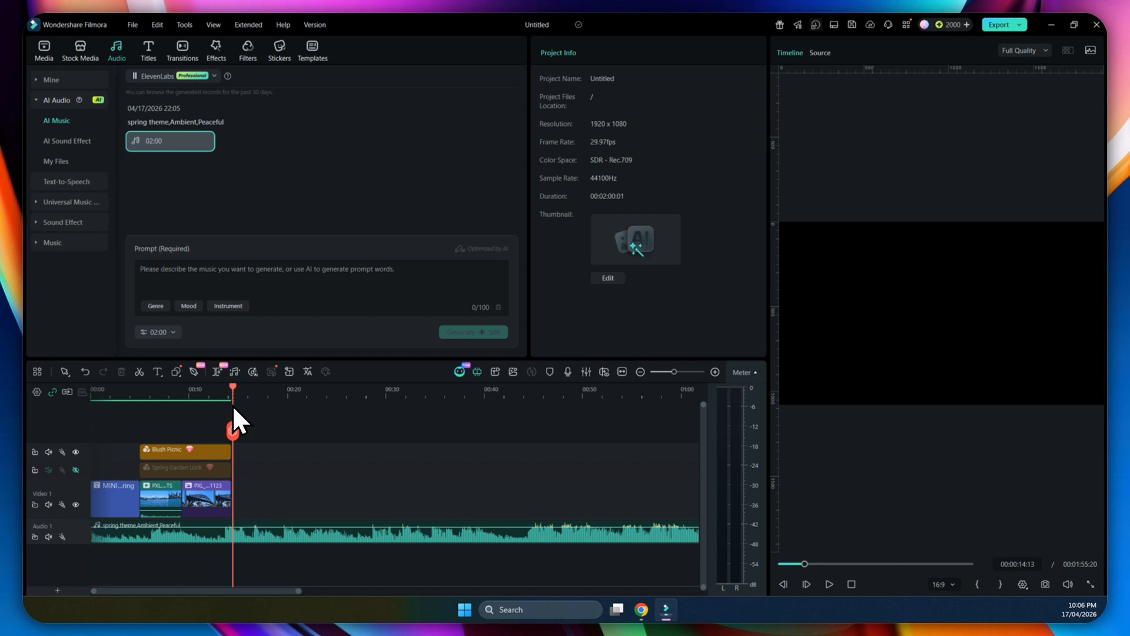
left_click(232, 431)
key("Delete")
left_click_drag(233, 533, 229, 533)
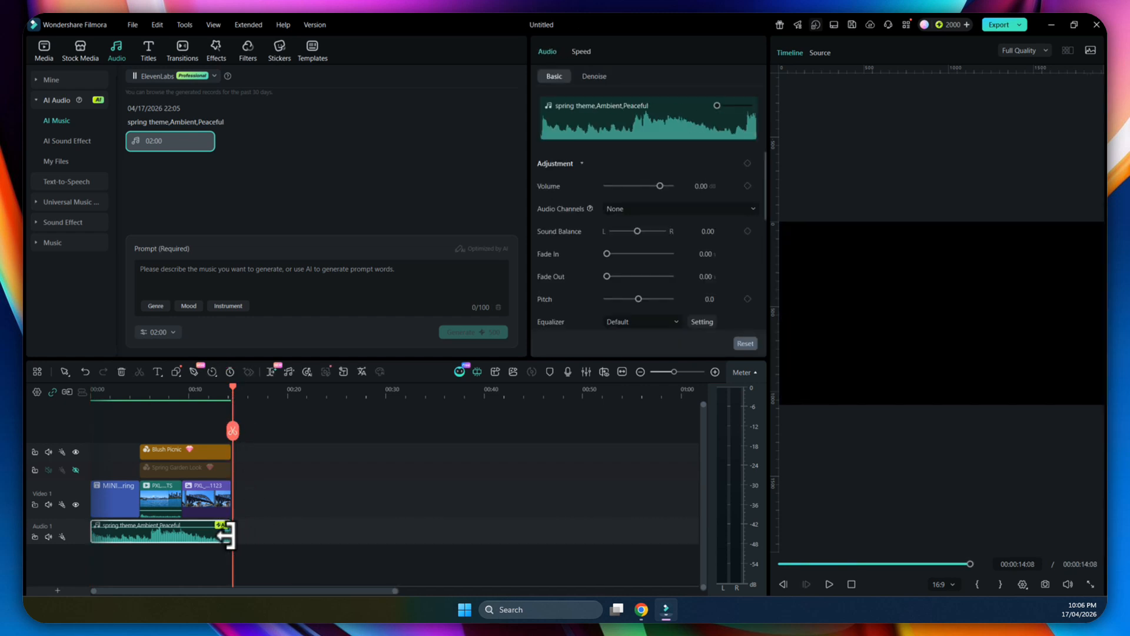
Step: Play back the title with the music from the start of the timeline
left_click_drag(231, 394, 94, 418)
key("space")
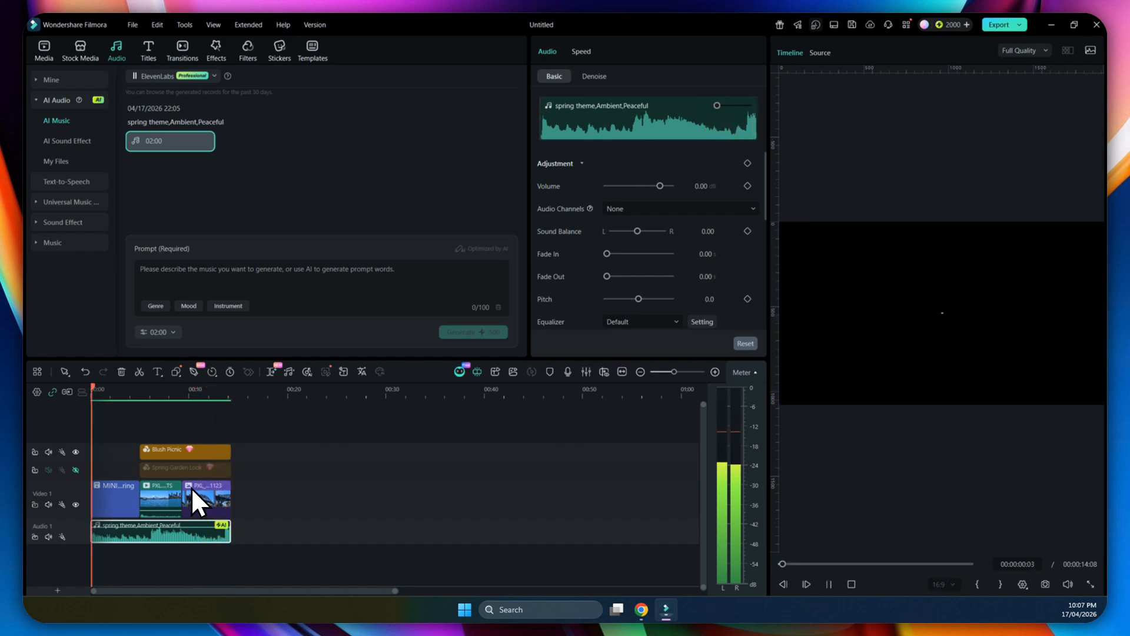
key("space")
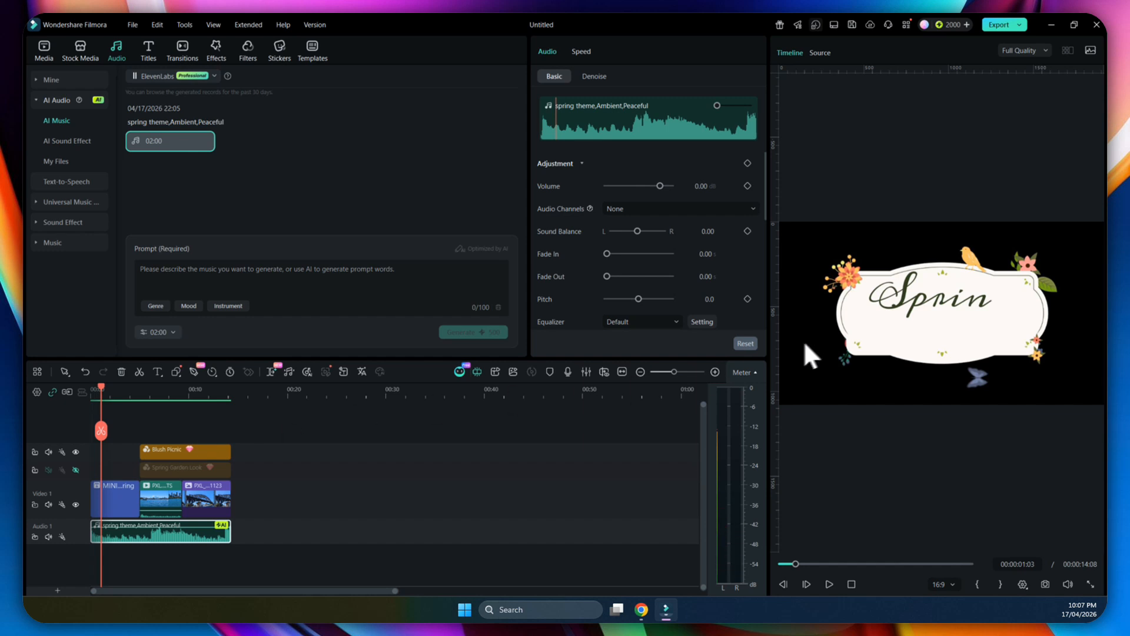